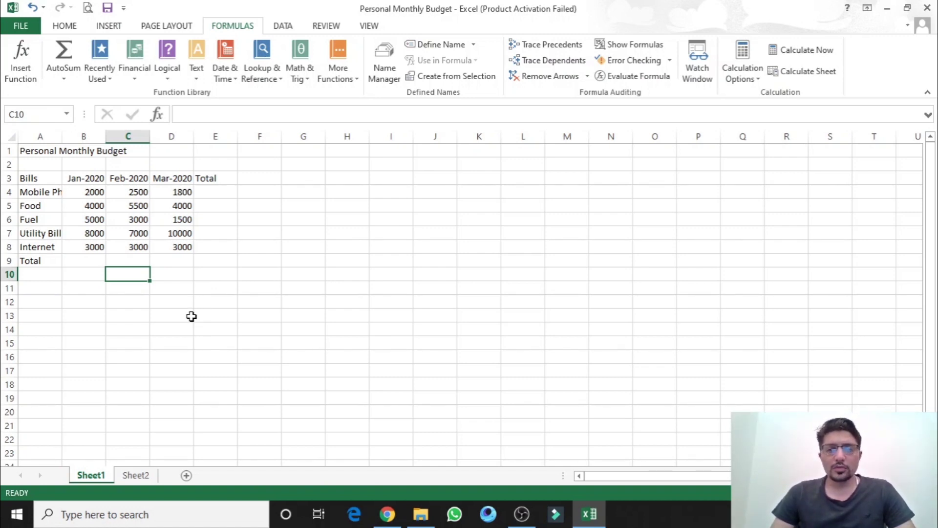
Point out the monthly bill amounts and select the Feb-2020 amounts to show their sum.
click(142, 234)
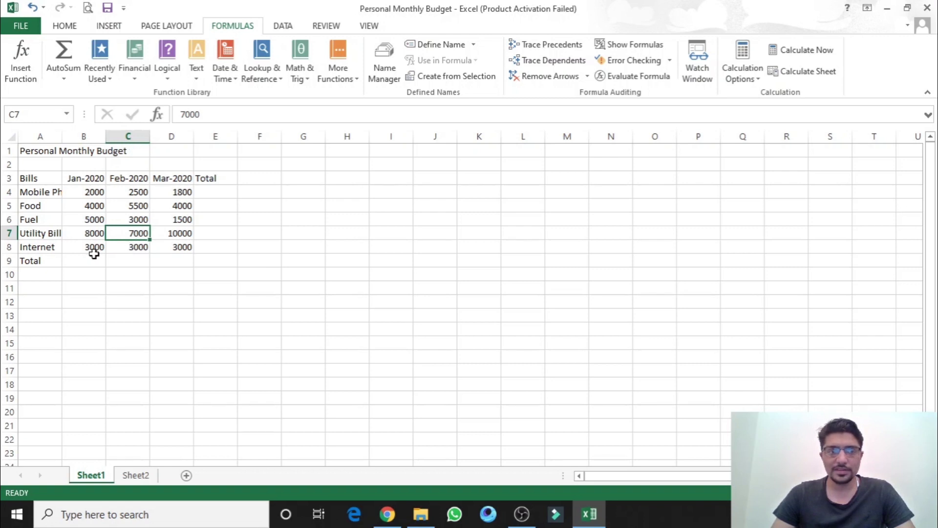
click(89, 220)
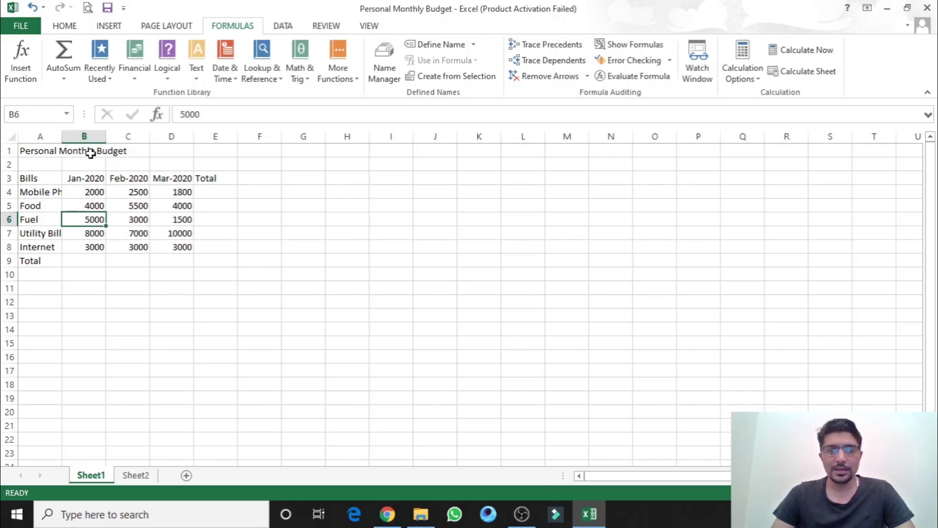
drag(140, 193, 139, 246)
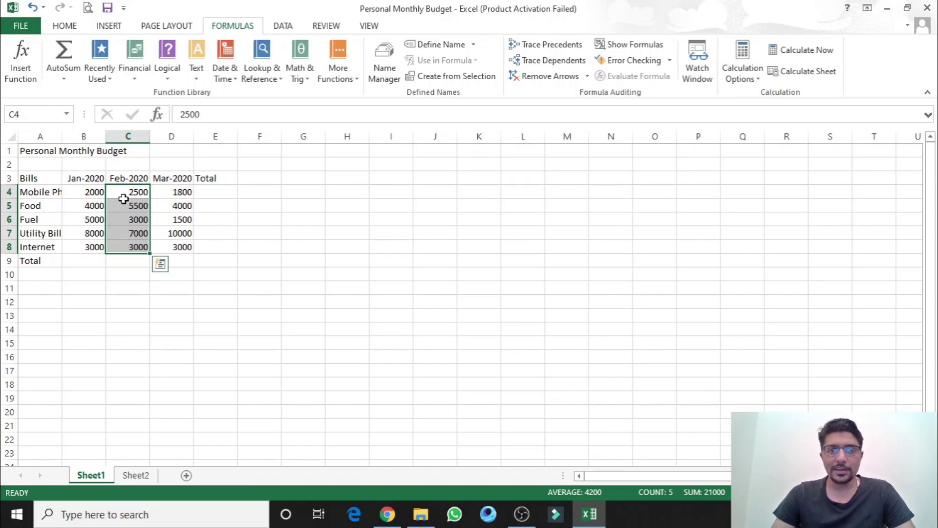
click(172, 232)
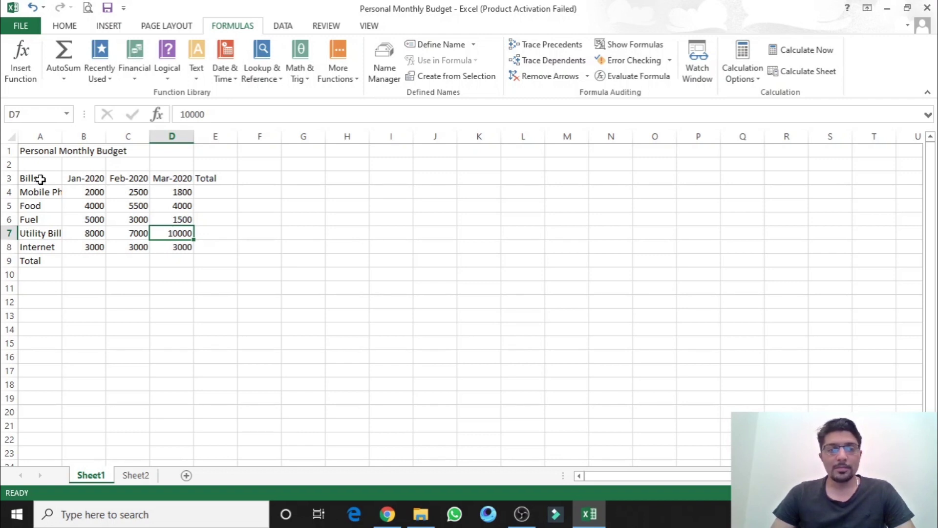
drag(31, 178, 167, 188)
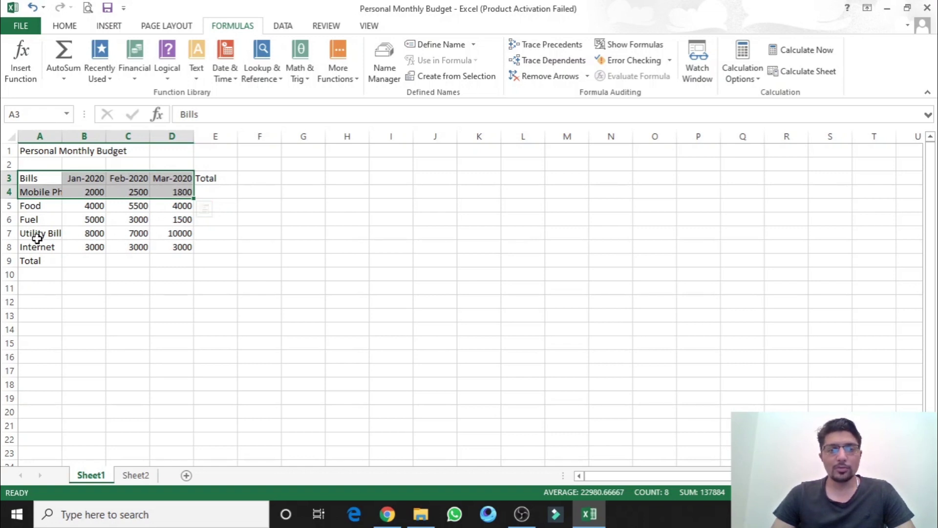
drag(30, 235, 168, 235)
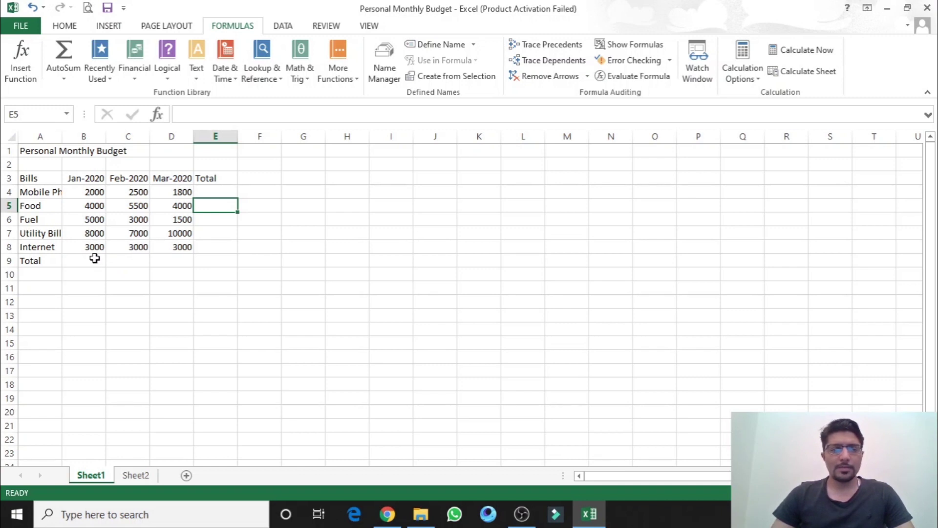
Point out the January, February and March Total cells and the row total cells.
click(94, 259)
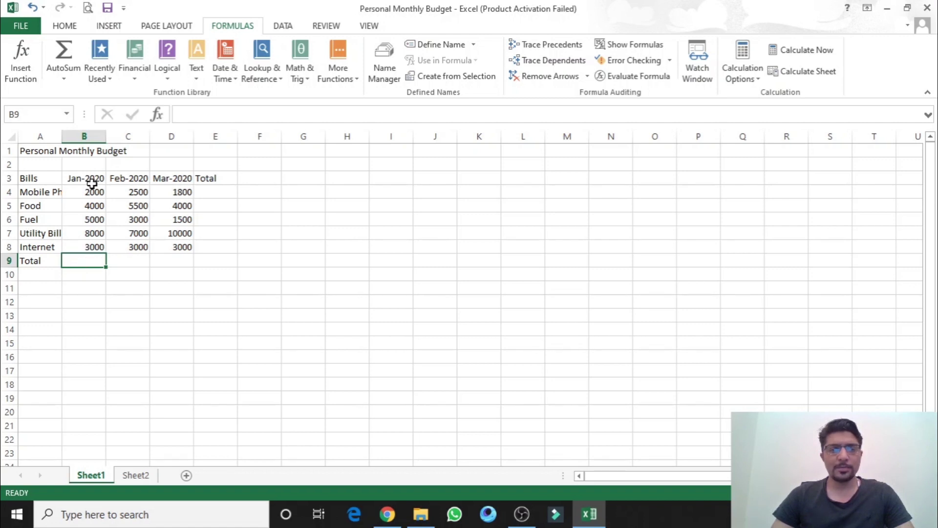
click(137, 259)
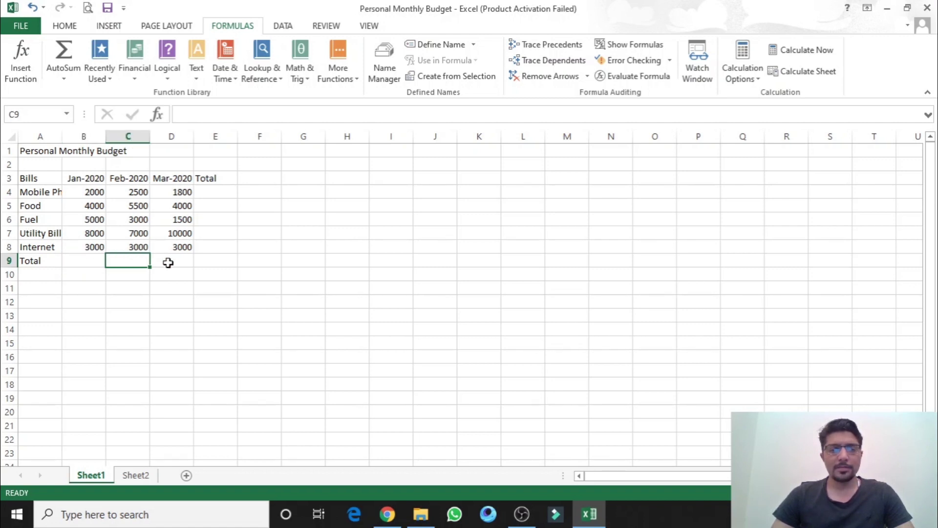
click(182, 262)
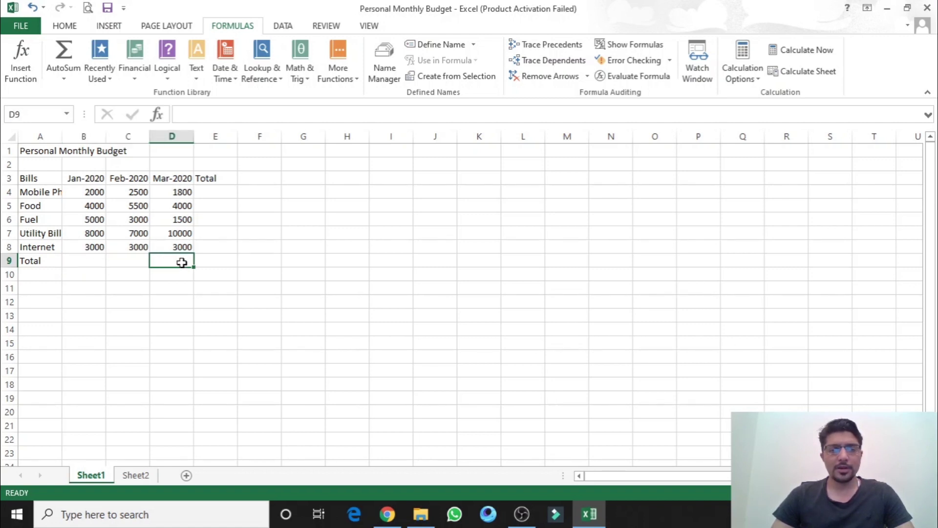
click(212, 192)
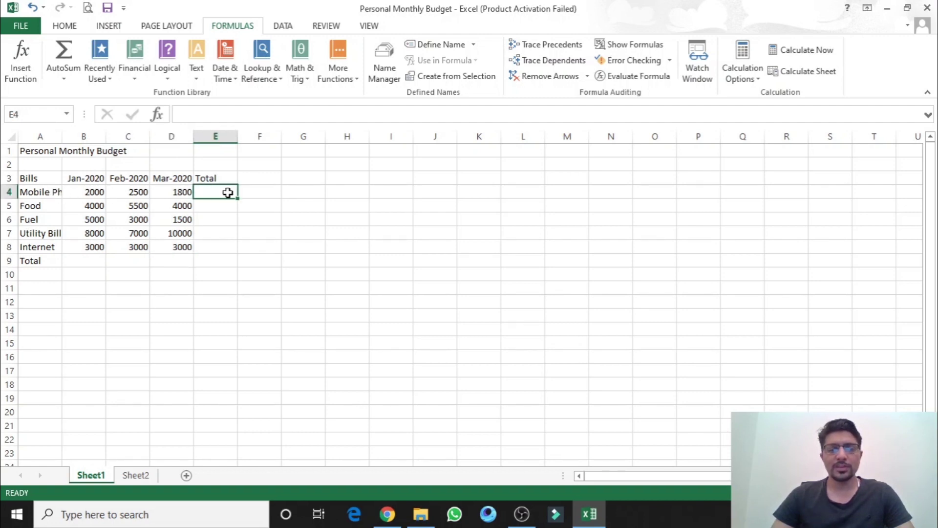
click(218, 207)
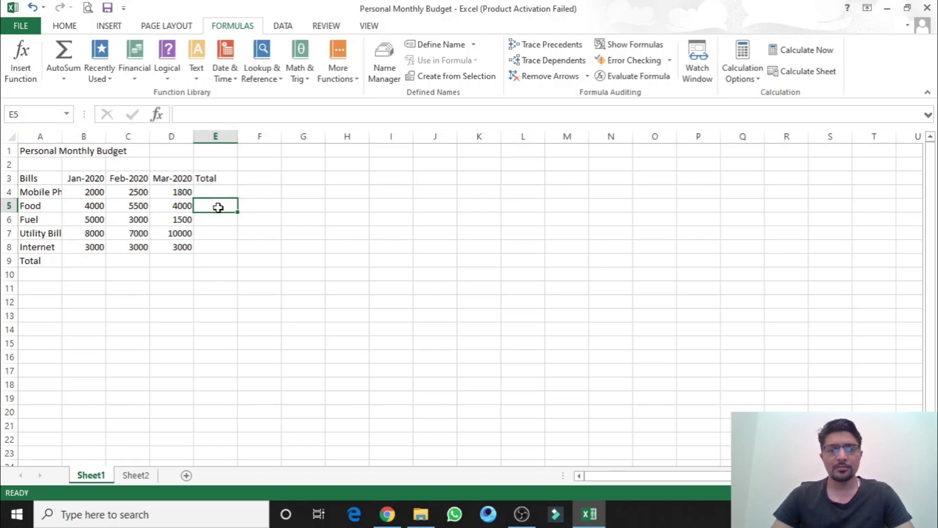
Enter =2000+4000+5000+8000+3000 in B9 so the January Total shows 22000.
click(92, 261)
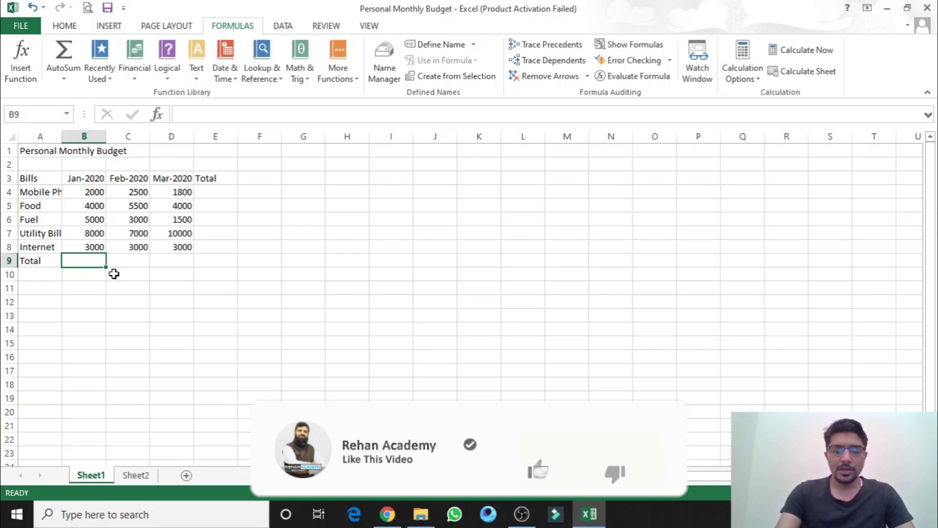
text(=)
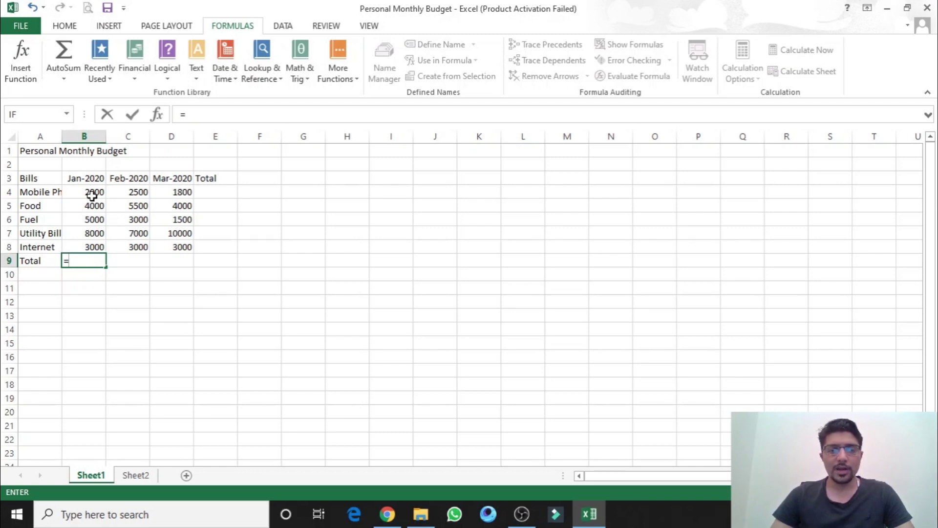
text(2000+4000+5000)
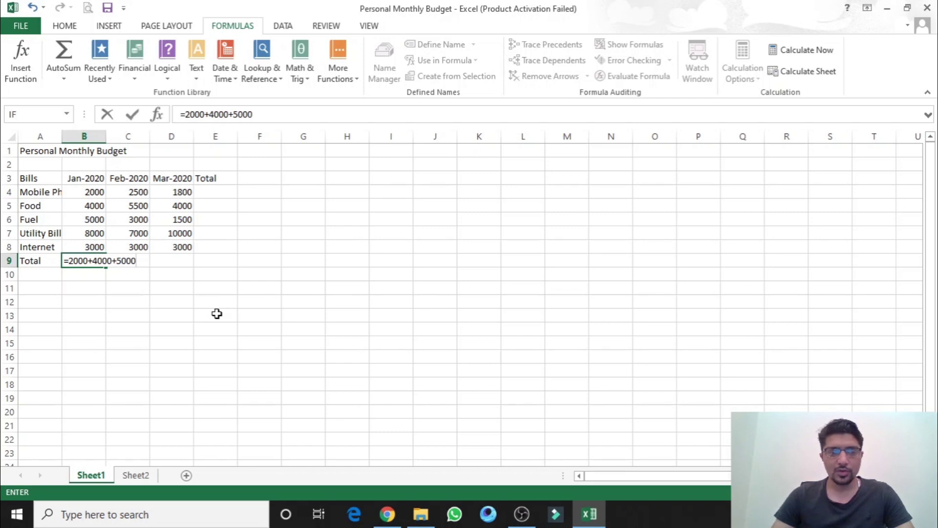
text(+8000+3)
text(000)
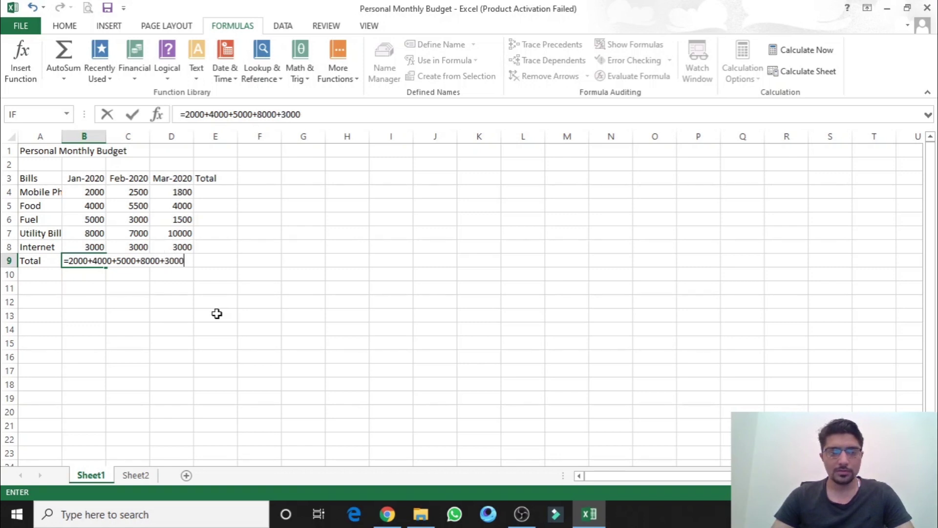
key(Return)
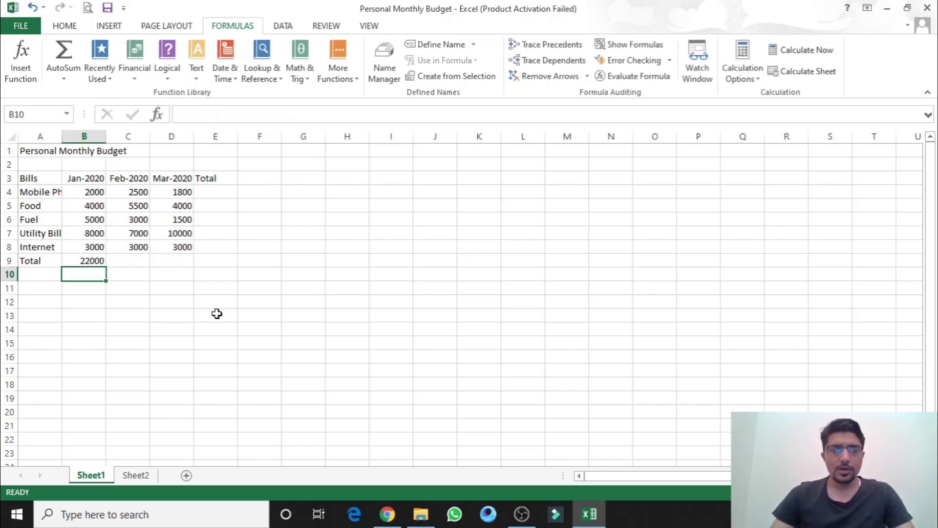
click(99, 263)
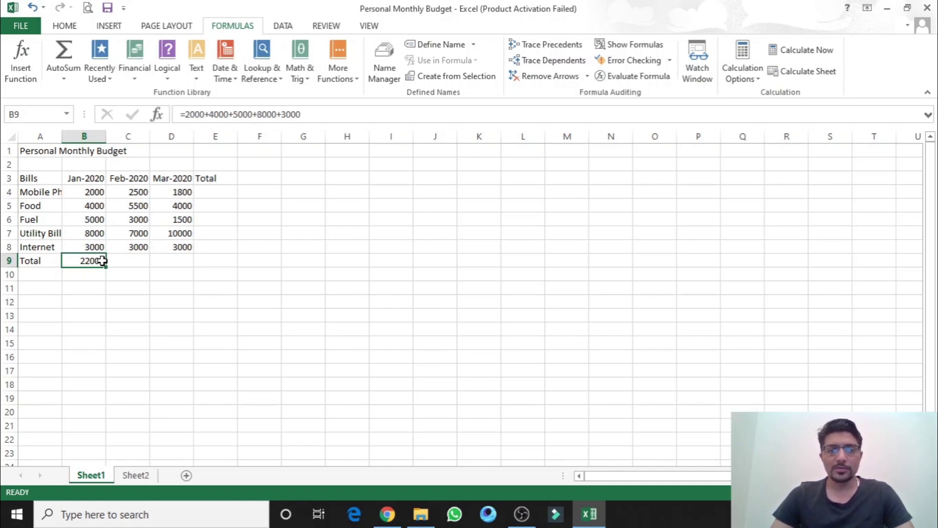
Change the January Fuel amount to 3000 and check whether the total updates.
double_click(97, 222)
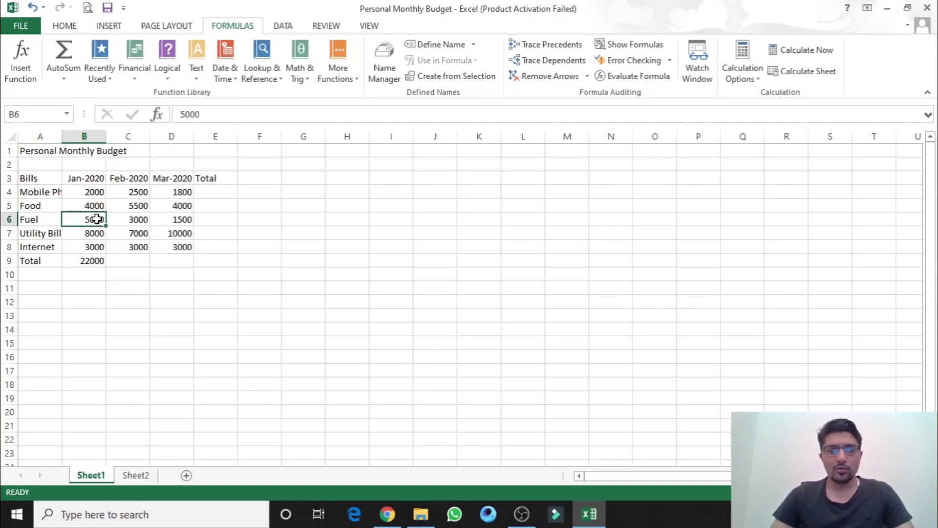
key(BackSpace)
text(3)
key(Return)
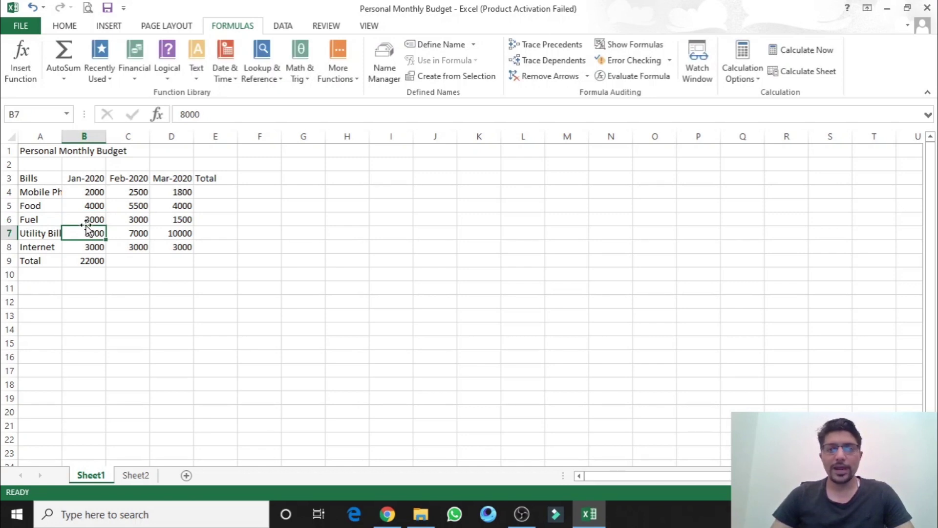
click(90, 260)
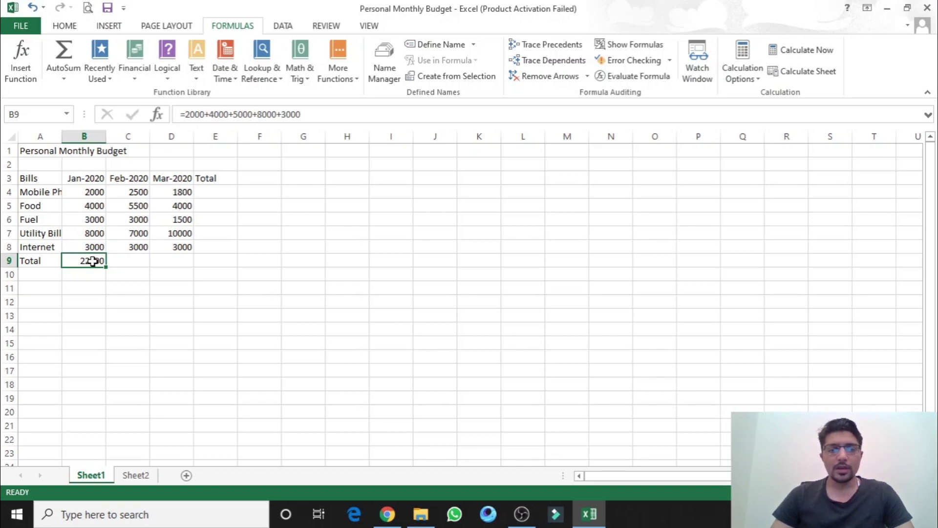
Edit the B9 formula to replace its 5000 term with 3000.
double_click(92, 260)
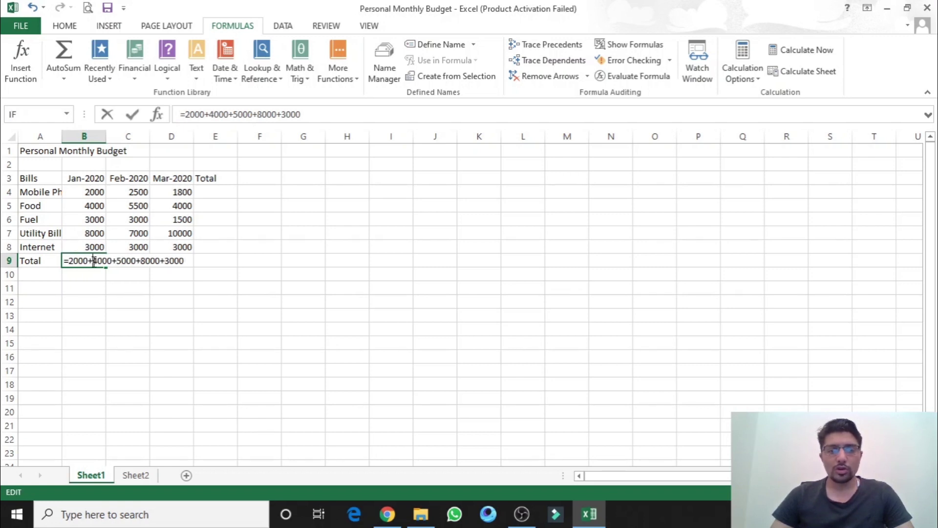
double_click(123, 262)
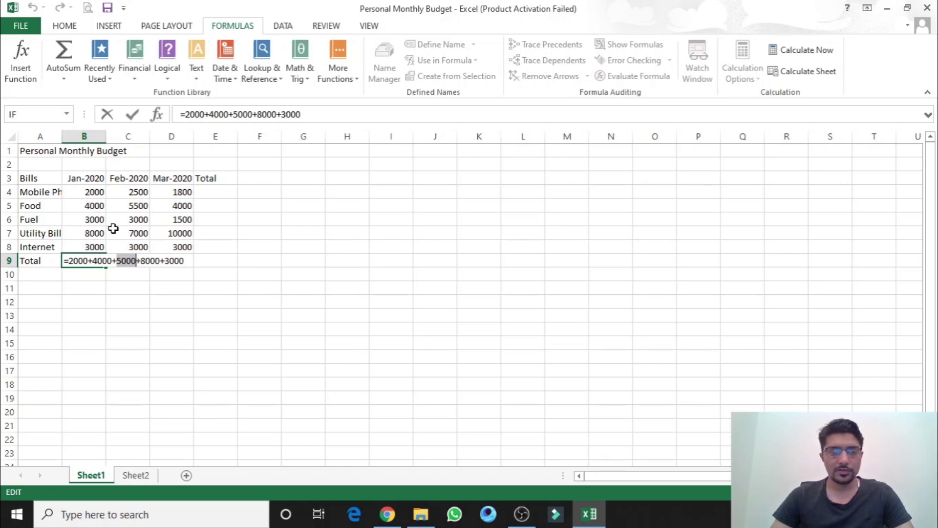
text(3000)
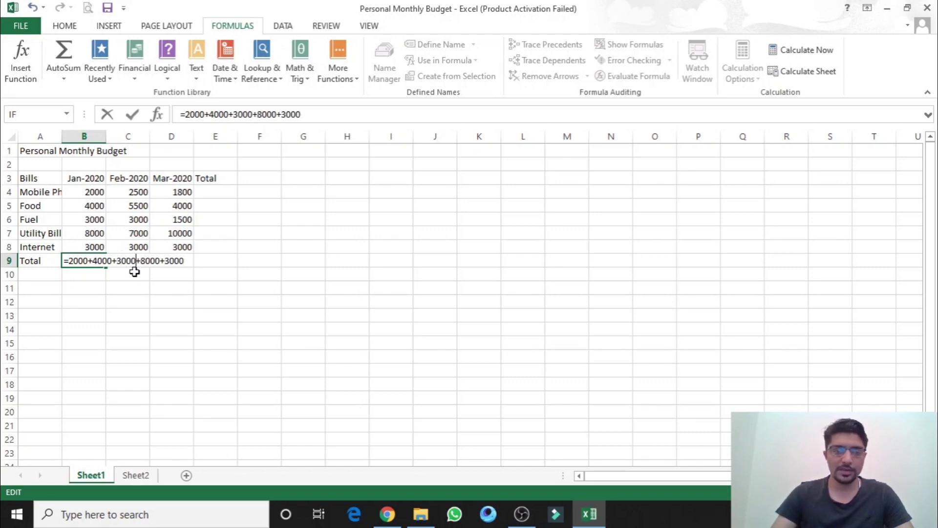
key(Return)
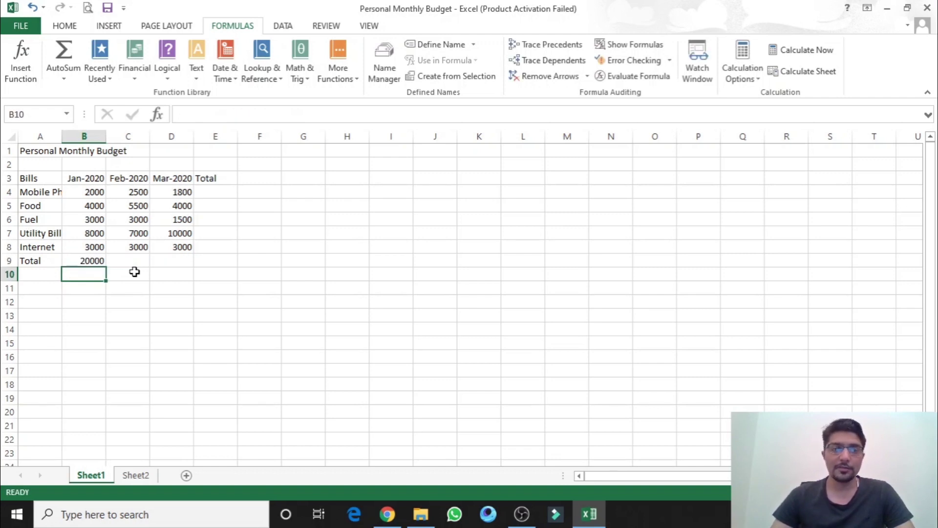
Change the formula's 4000 term to 40000, giving 56000, then delete B9's hard-coded sum.
double_click(96, 259)
double_click(98, 259)
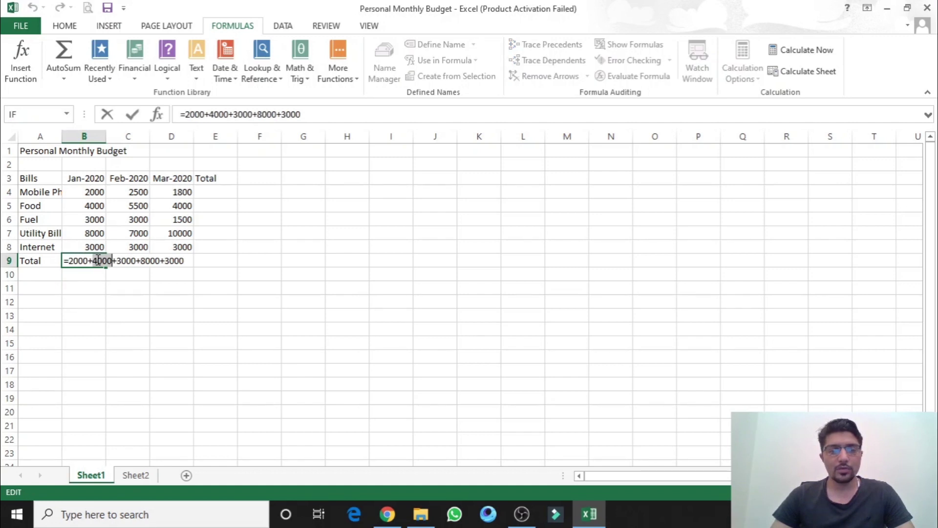
text(0000)
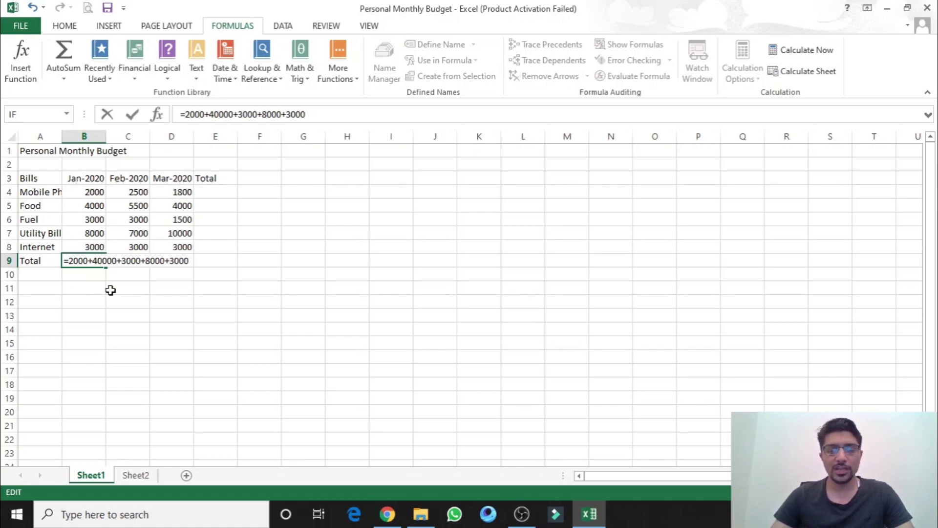
key(Return)
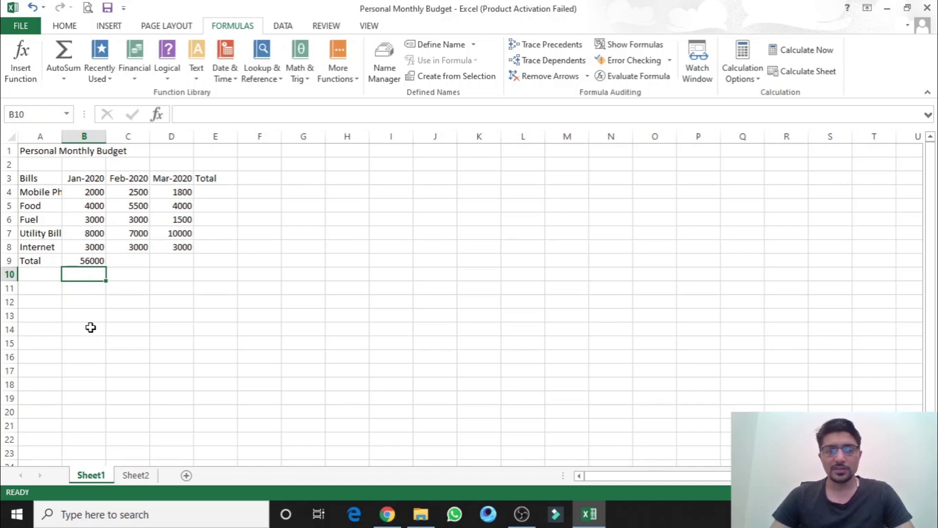
click(92, 261)
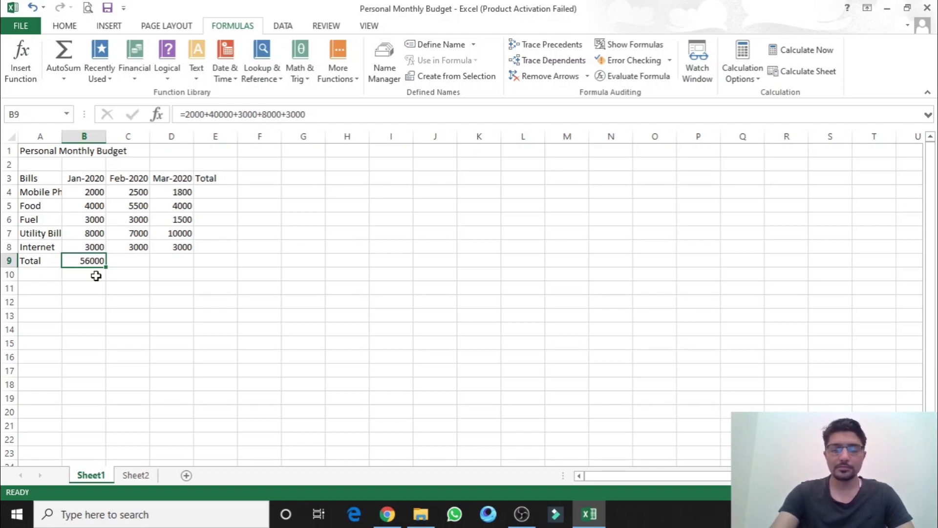
key(Delete)
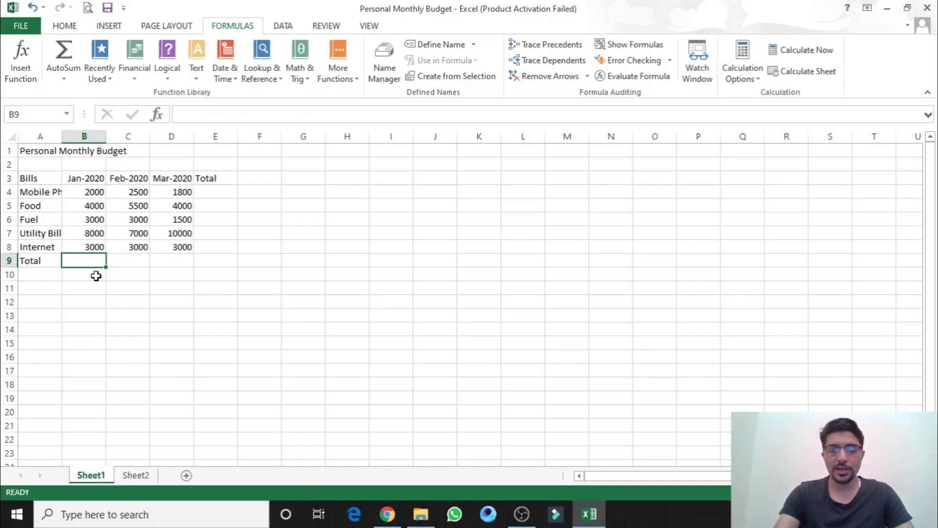
Build =B4+B5+B6+B7+B8 in B9 from the January amount cells, giving 20000.
text(=)
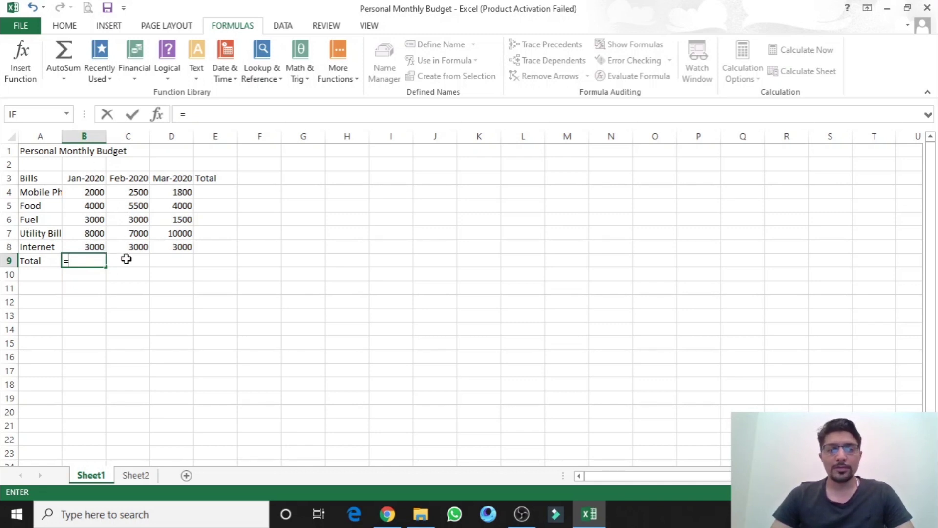
click(94, 194)
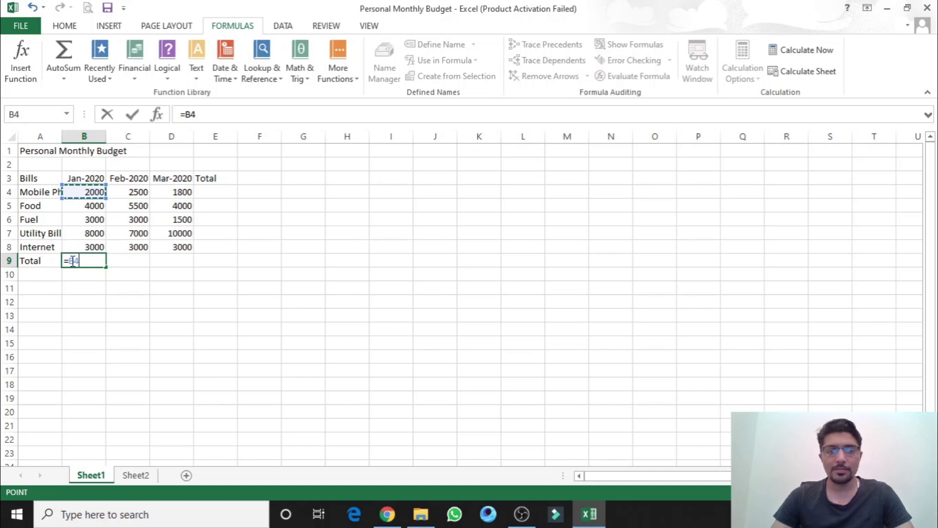
text(+)
click(90, 210)
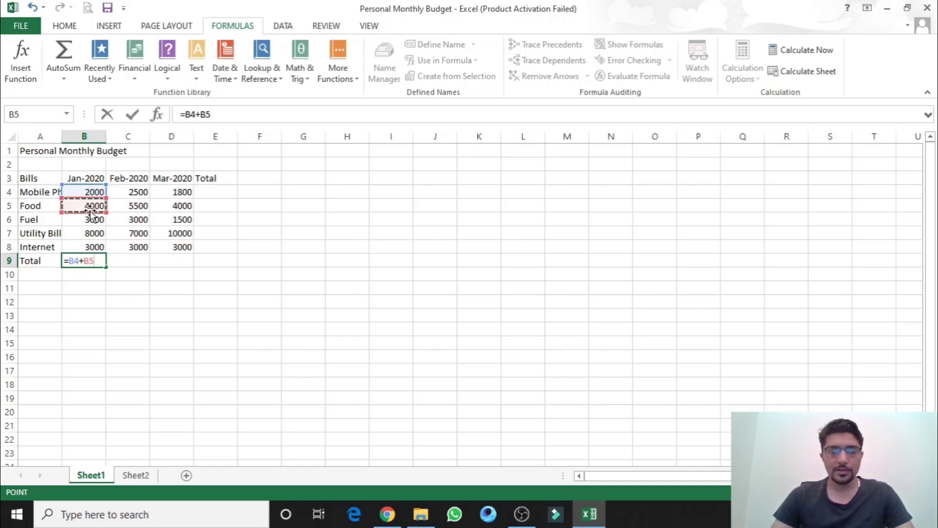
text(+)
click(96, 220)
text(+)
click(97, 234)
text(+)
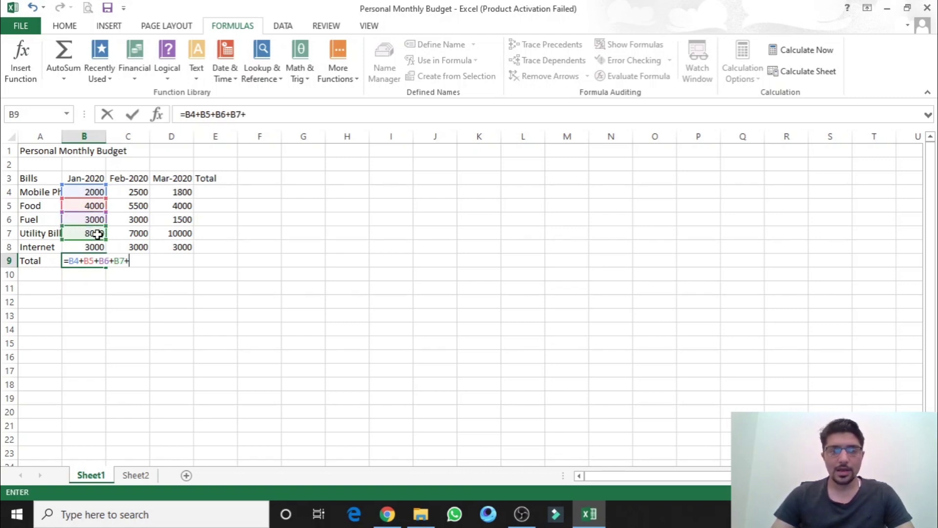
click(93, 246)
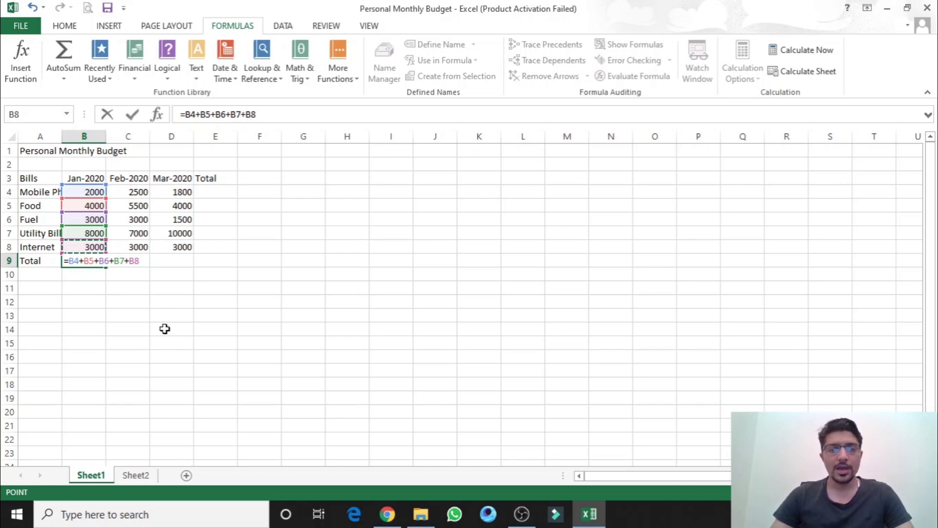
key(Return)
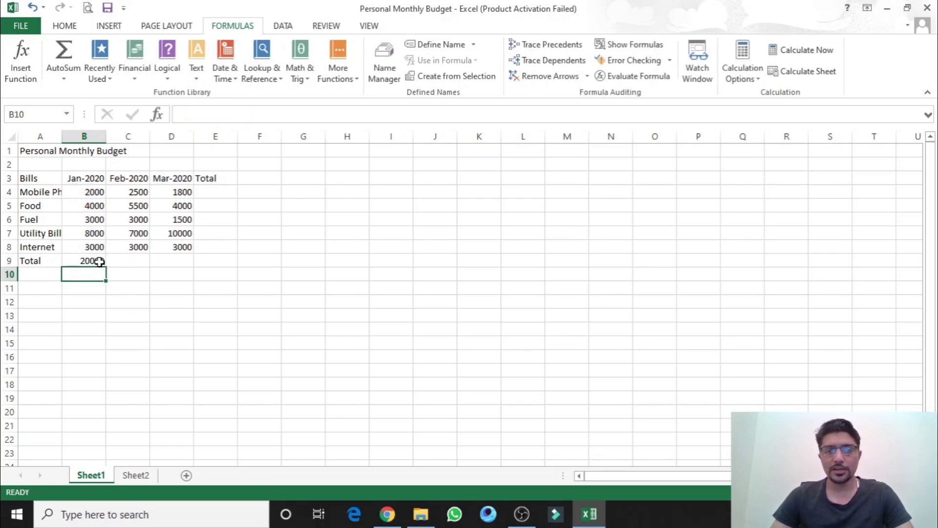
double_click(95, 219)
Replace the January Fuel amount with 5000 so the total recalculates to 22000.
double_click(91, 219)
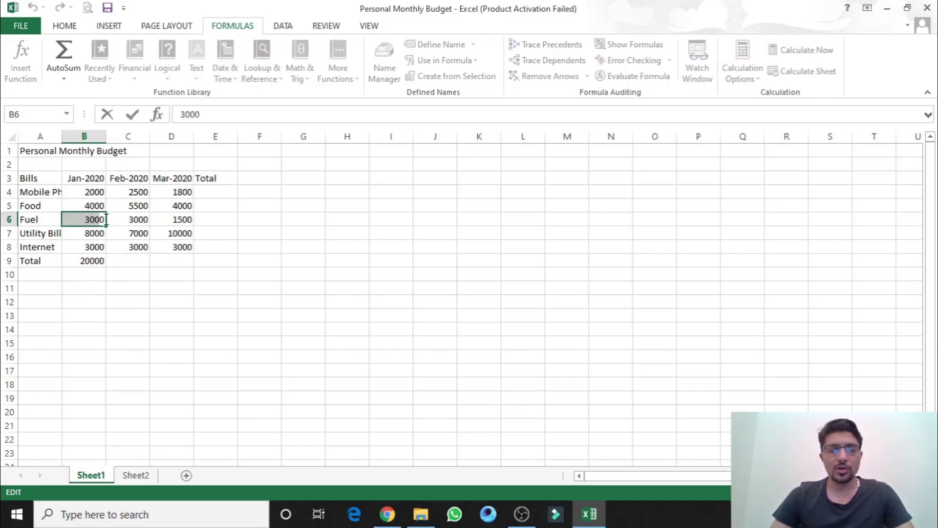
text(5000)
key(Return)
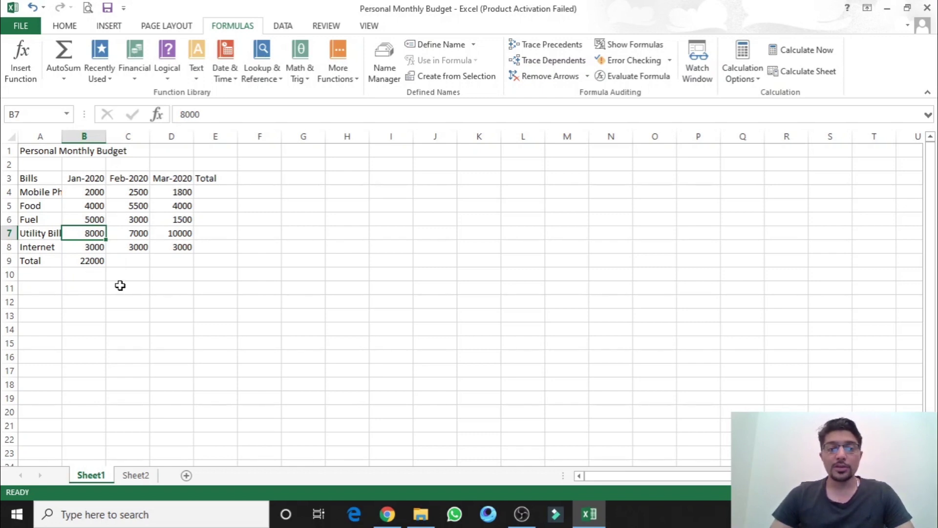
click(121, 286)
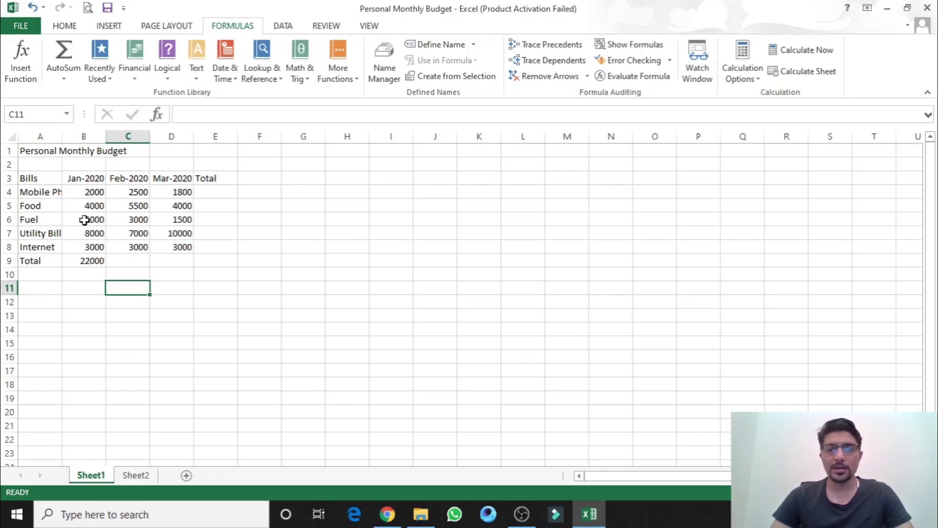
Copy the January Total formula in B9.
click(92, 264)
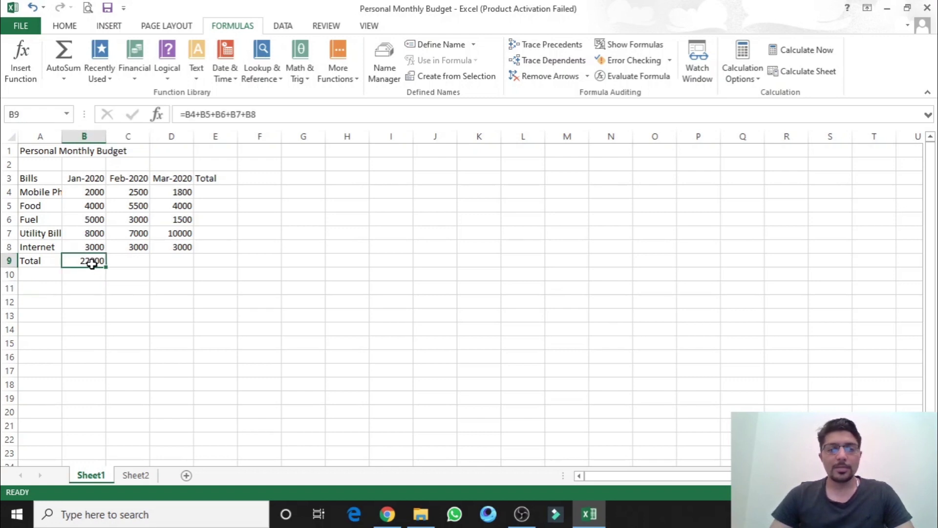
click(130, 264)
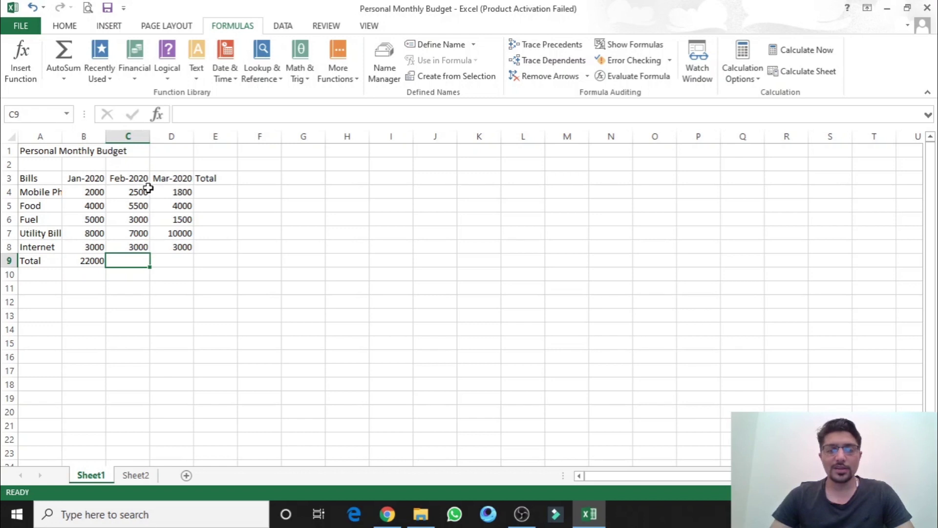
click(95, 259)
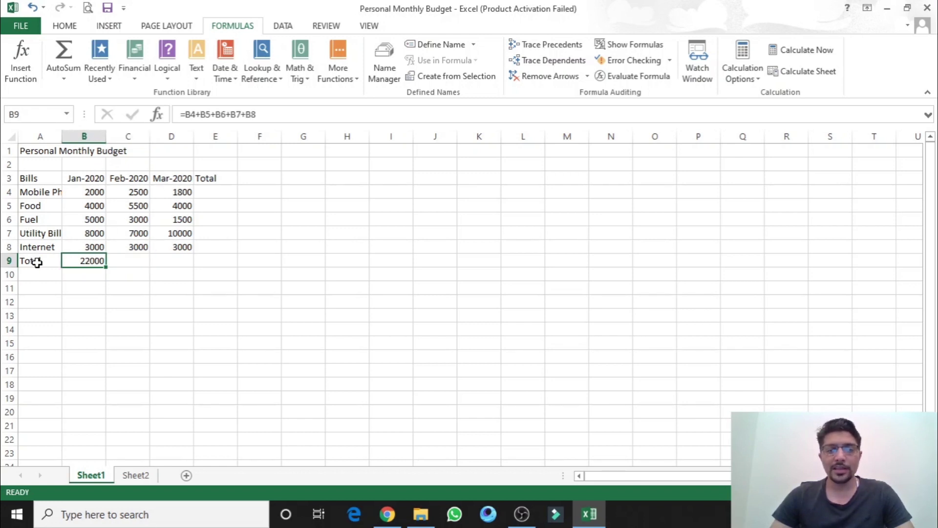
key(ctrl+c)
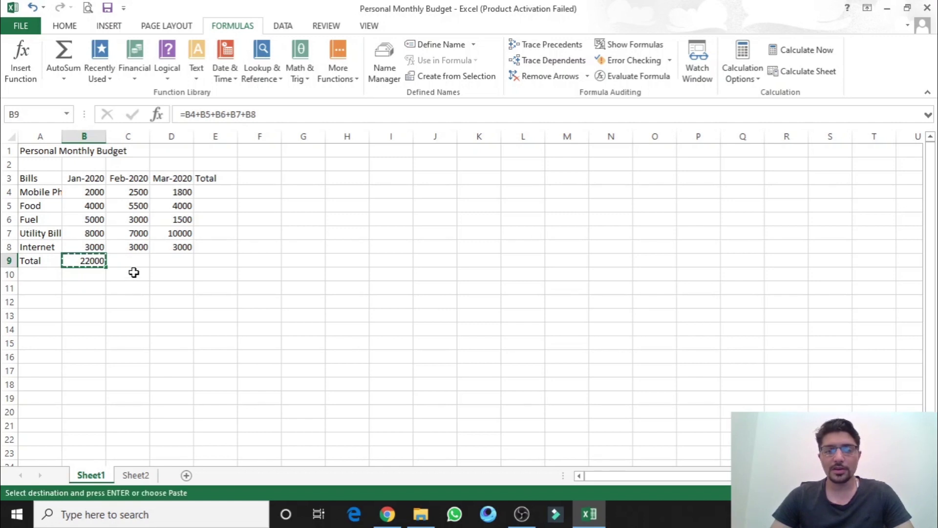
Paste the total formula into C9 and D9, giving 21000 and 20300, and check C9's references.
click(134, 262)
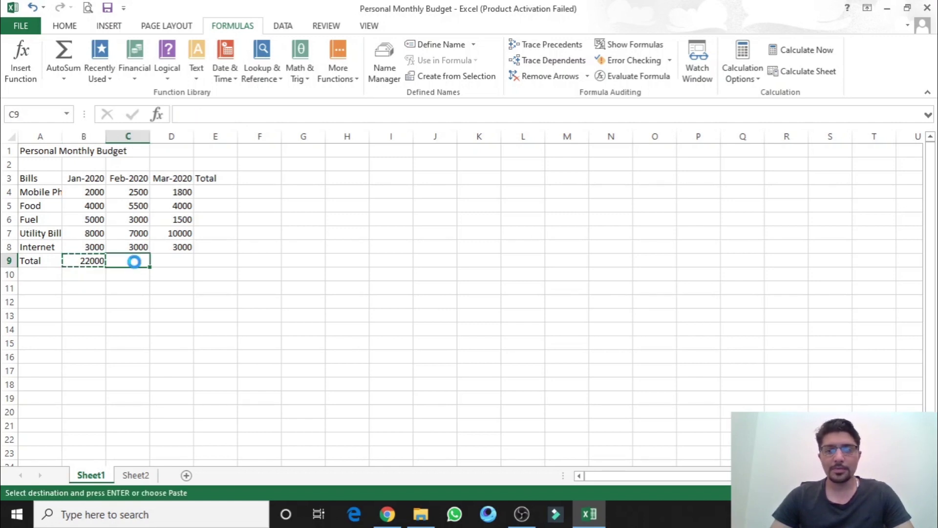
key(ctrl+v)
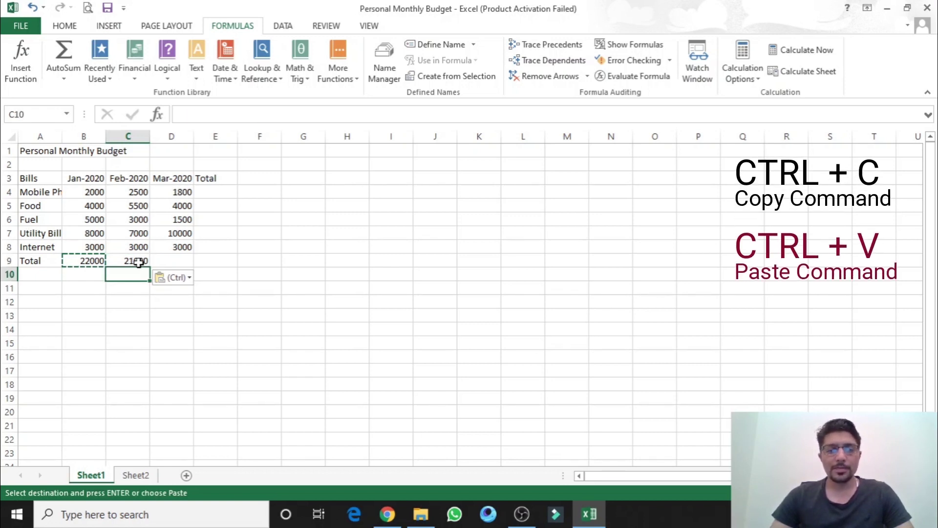
key(ctrl+c)
click(172, 261)
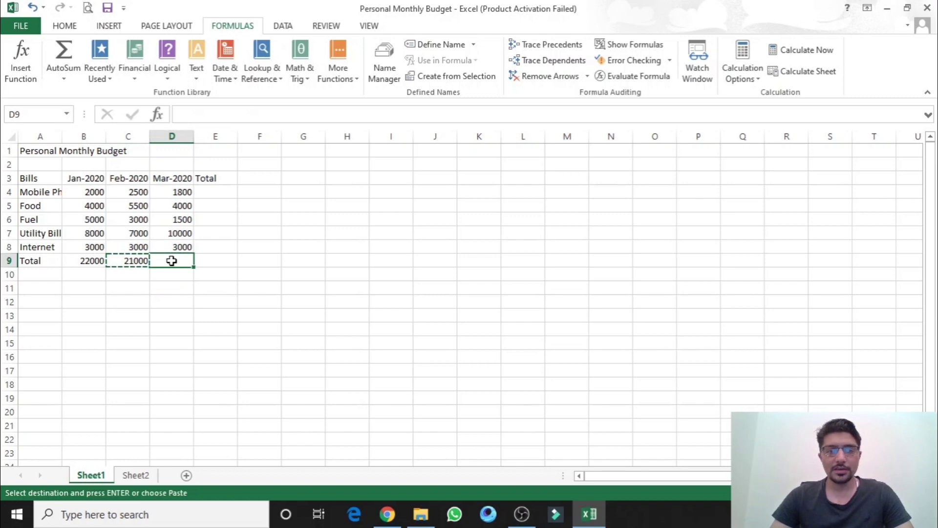
key(ctrl+v)
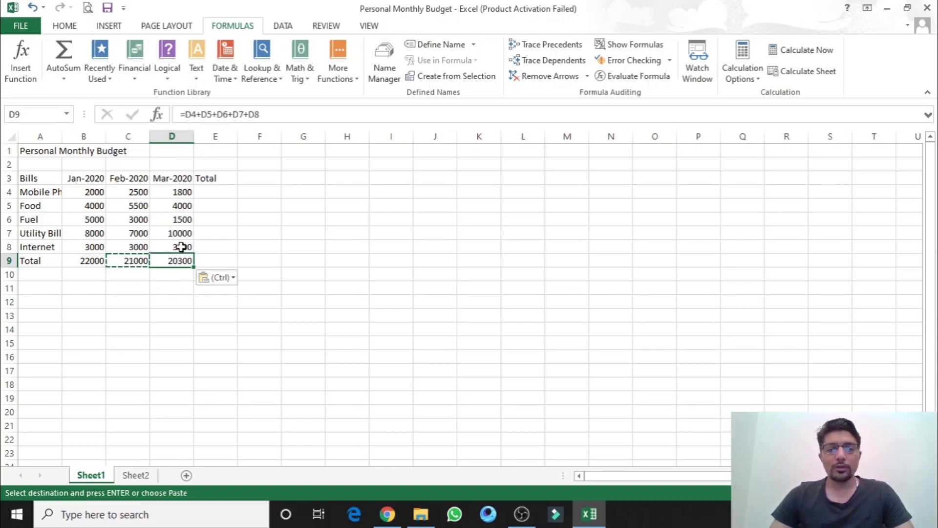
click(122, 286)
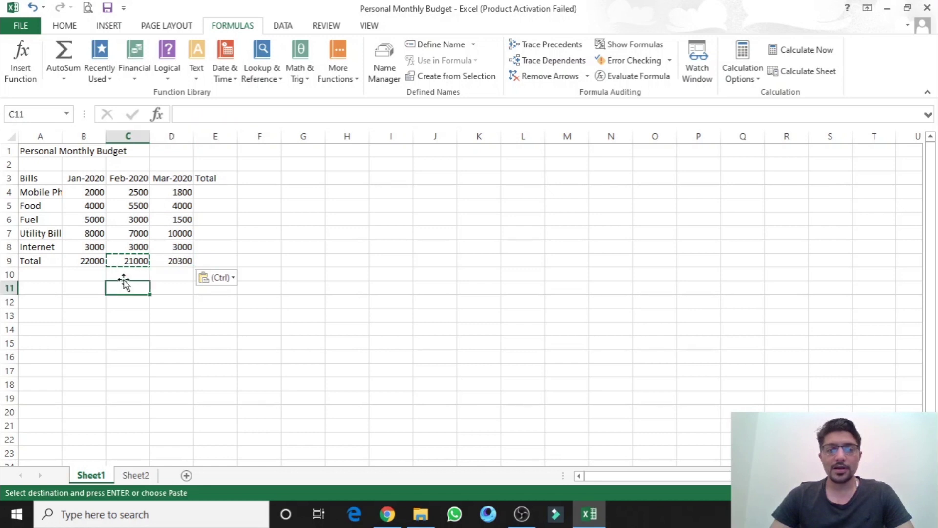
double_click(129, 262)
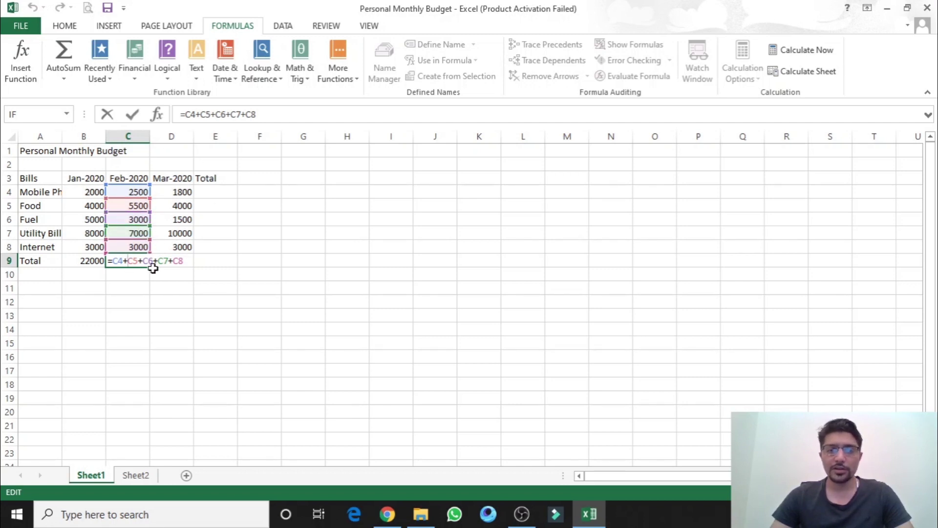
key(ctrl+Return)
click(211, 193)
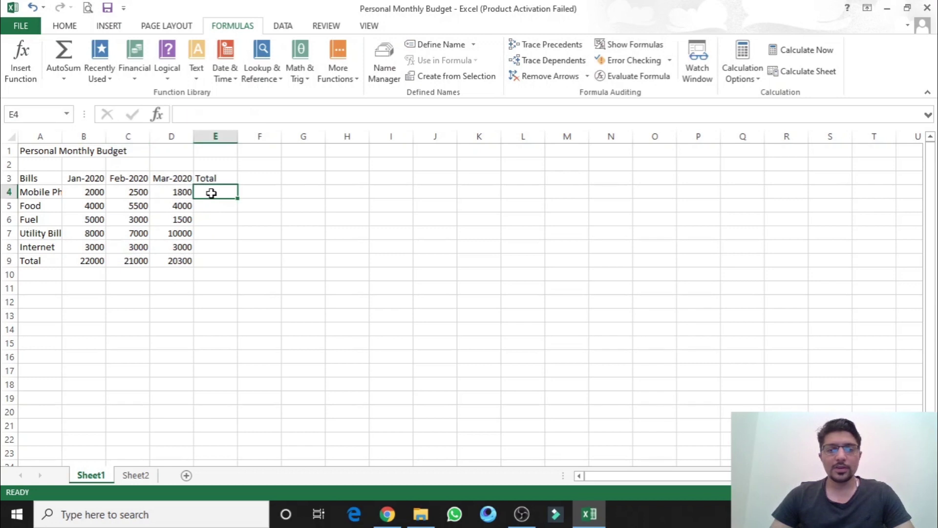
Enter =B4+C4+D4 in E4 for a Mobile Phone row total of 6300.
text(=)
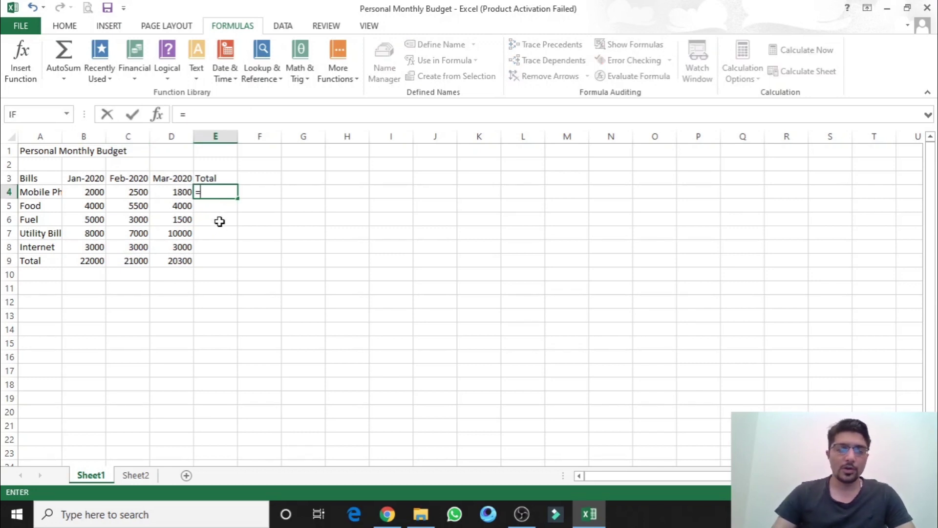
click(92, 194)
text(+)
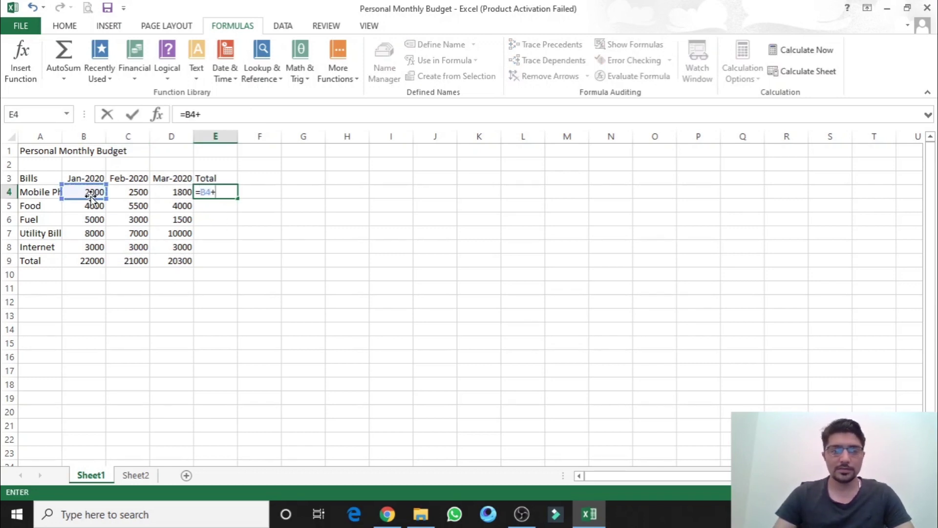
click(141, 192)
text(+)
click(165, 191)
key(Return)
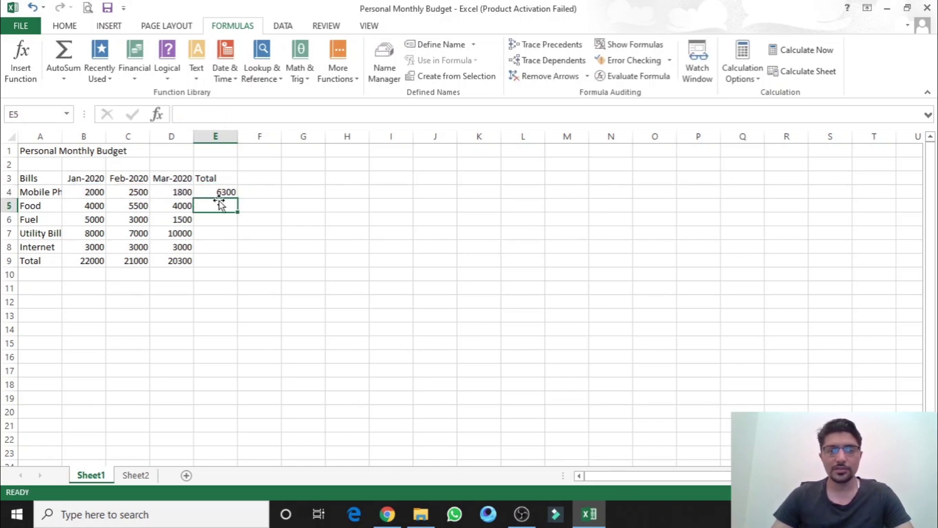
Copy E4's formula into E5 through E9, giving each row sum and a 63300 grand total.
click(223, 191)
key(ctrl+c)
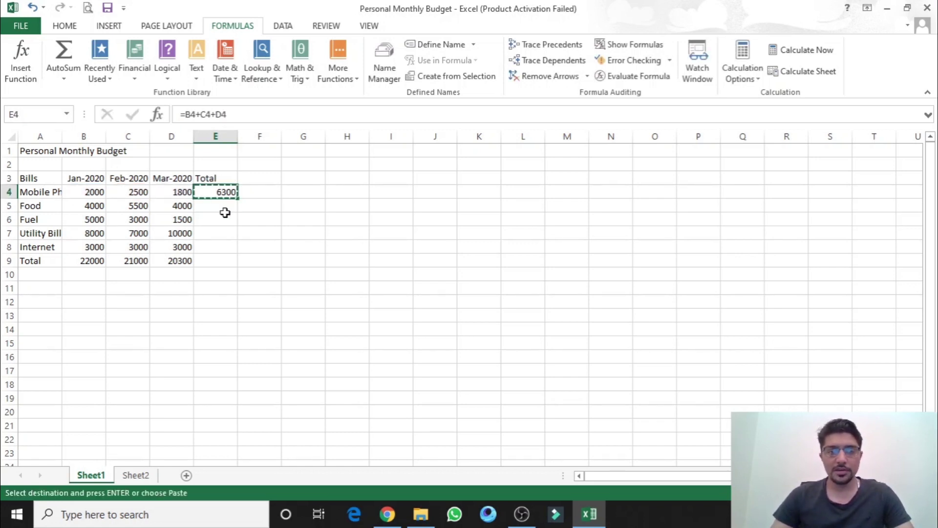
click(224, 205)
key(ctrl+v)
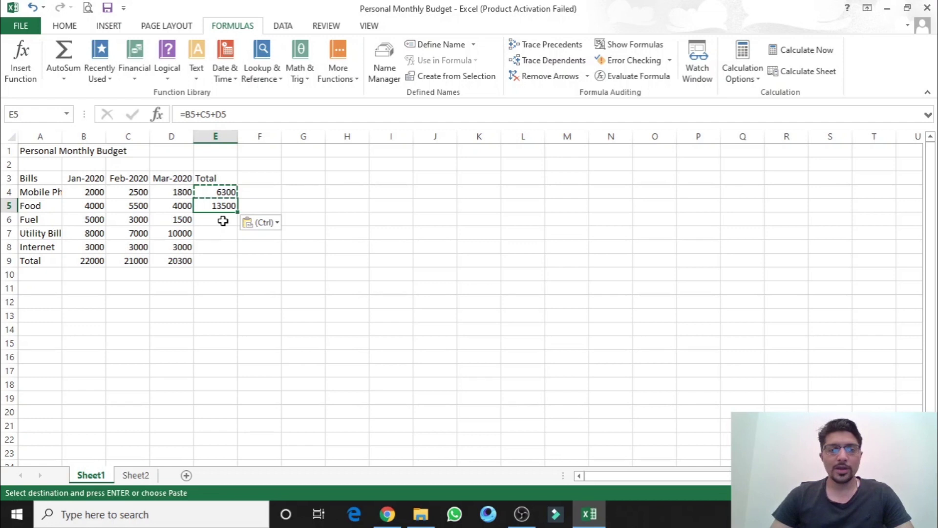
click(220, 219)
key(ctrl+v)
click(224, 237)
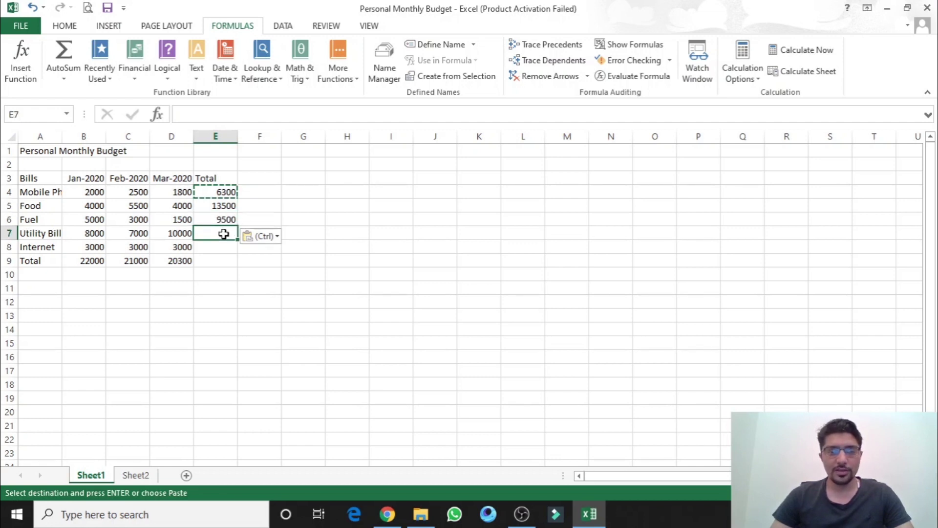
key(ctrl+v)
click(223, 247)
key(ctrl+v)
click(225, 263)
key(ctrl+v)
key(Escape)
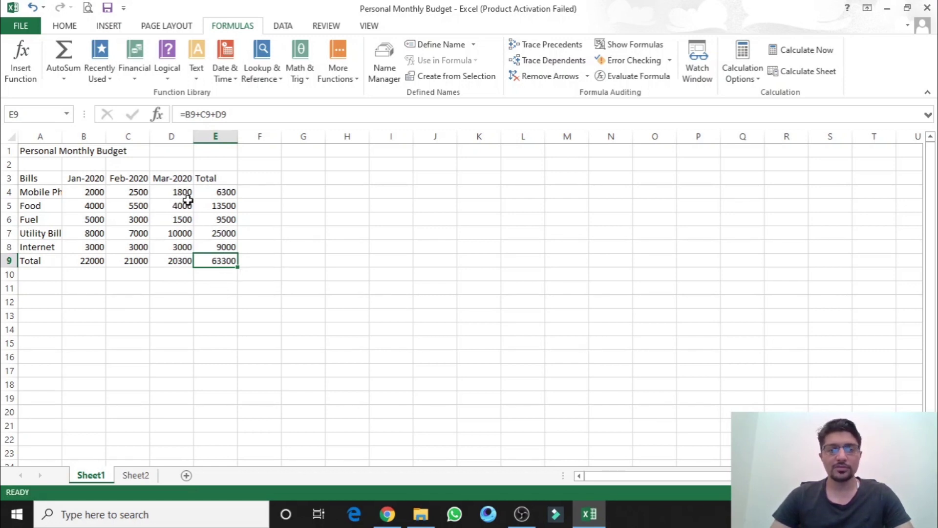
click(176, 293)
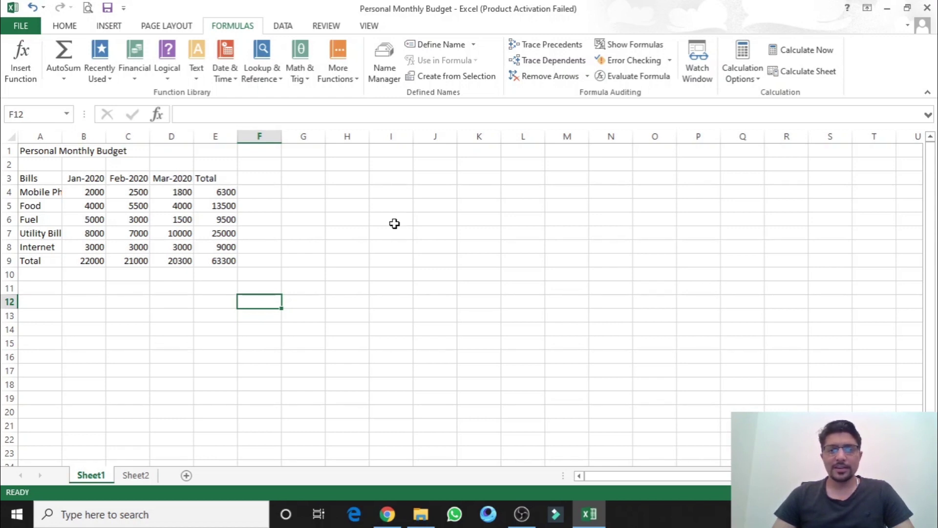
click(97, 262)
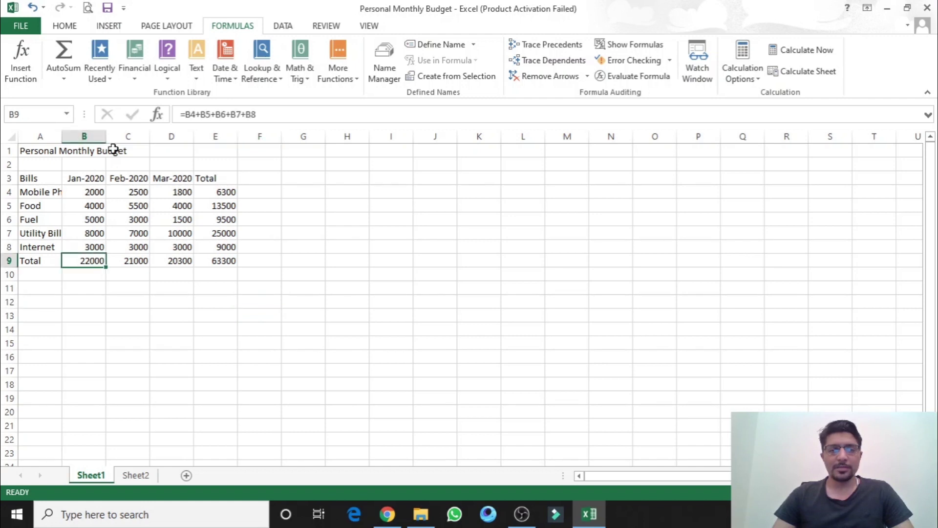
double_click(96, 261)
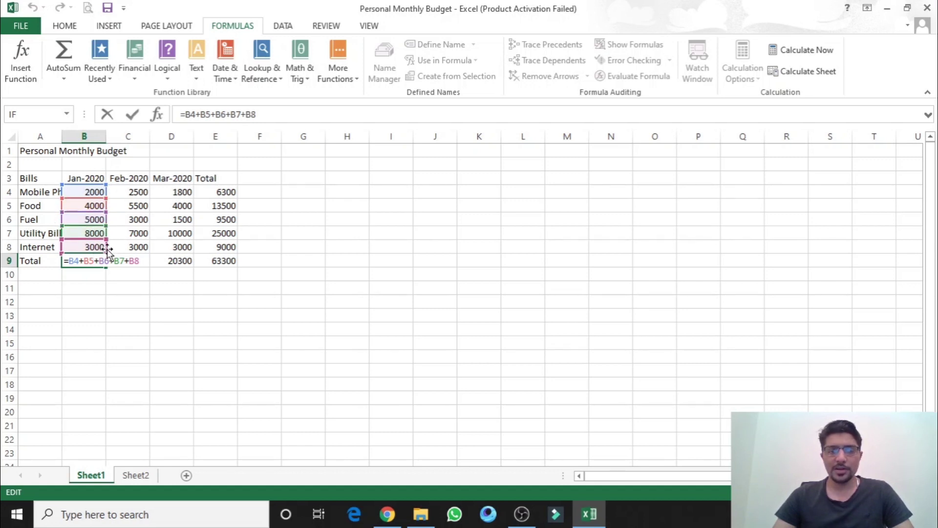
key(ctrl+Return)
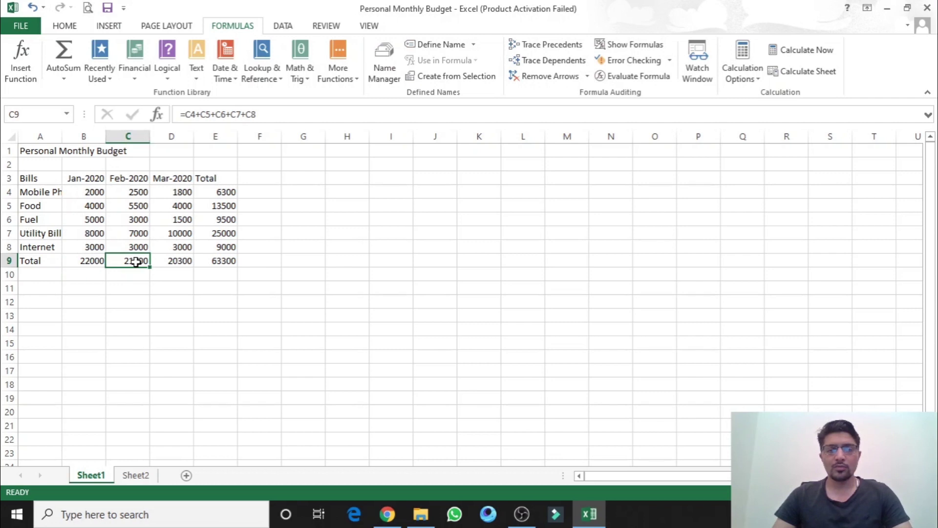
double_click(136, 261)
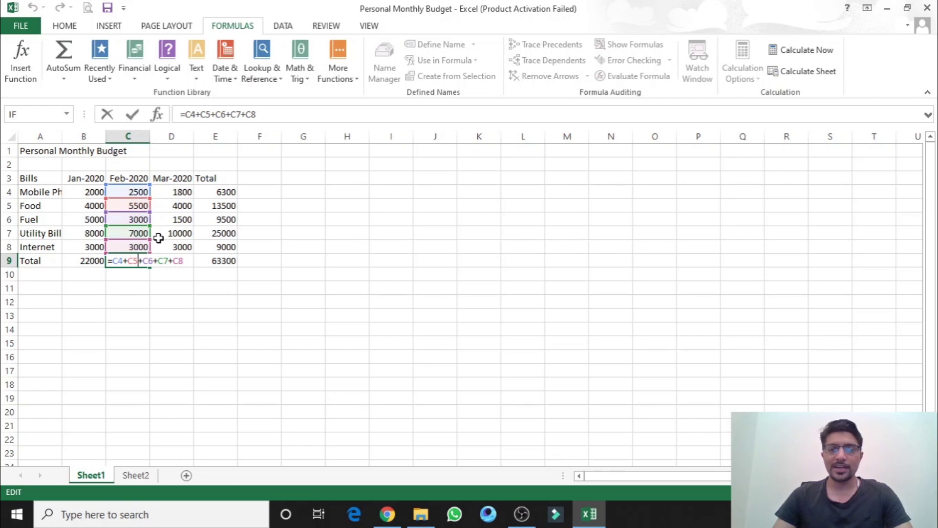
key(ctrl+Return)
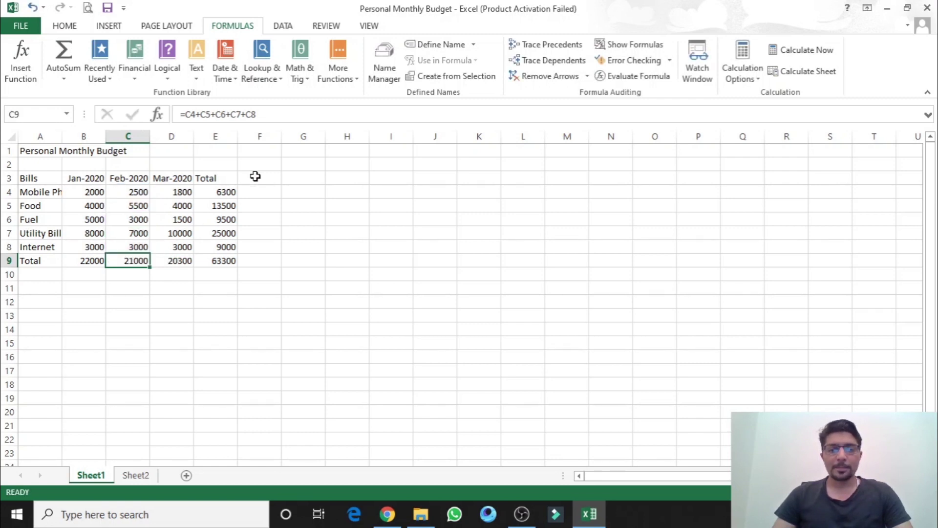
click(256, 176)
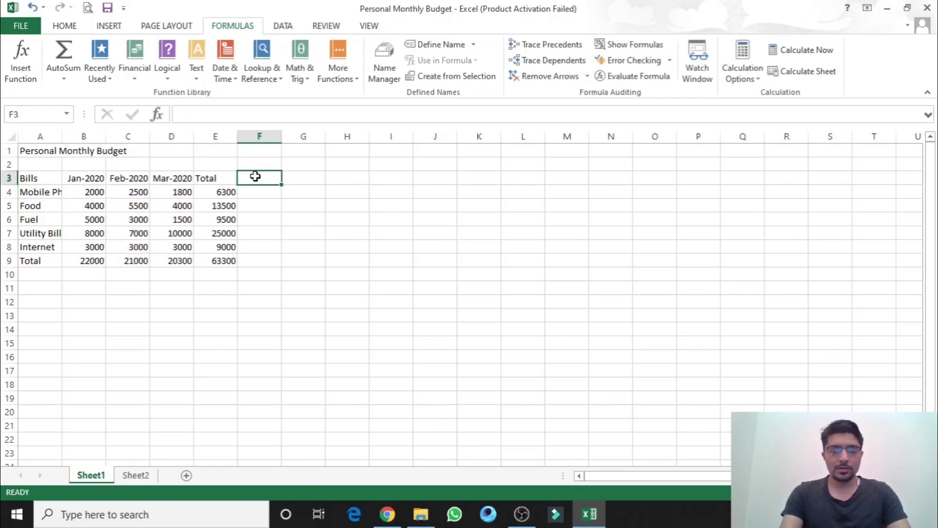
Type the heading 'Percentage' in F3, correcting the wrong capitalisation.
text(pERCENTAGE)
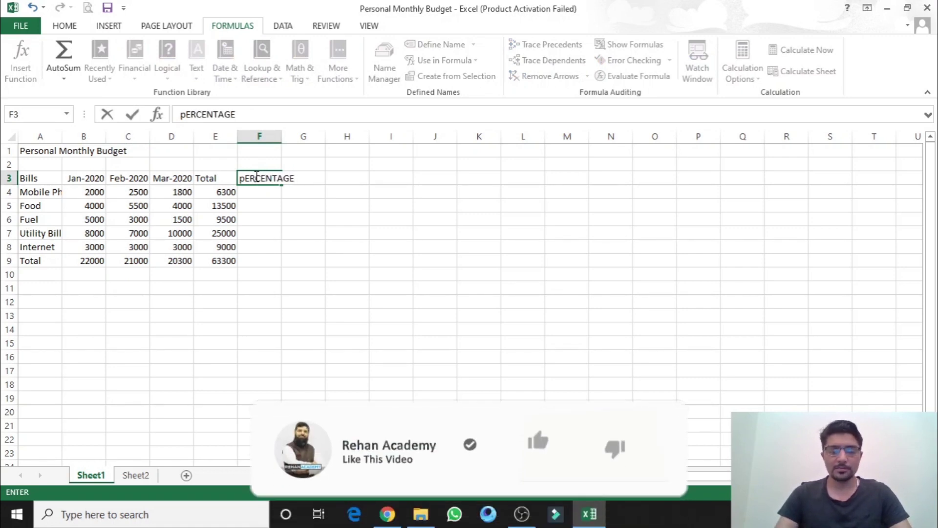
key(BackSpace)
key(BackSpace)
key(BackSpace)
text(Percentag)
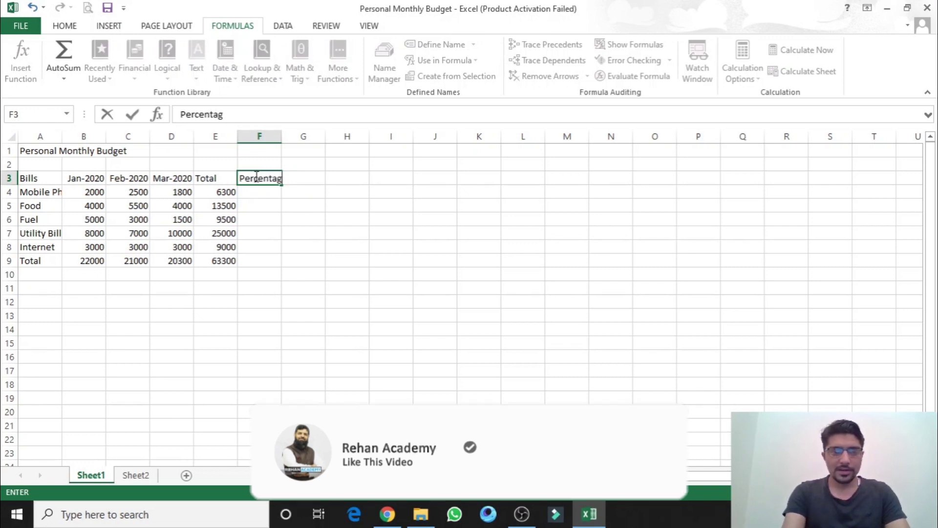
text(e)
key(Return)
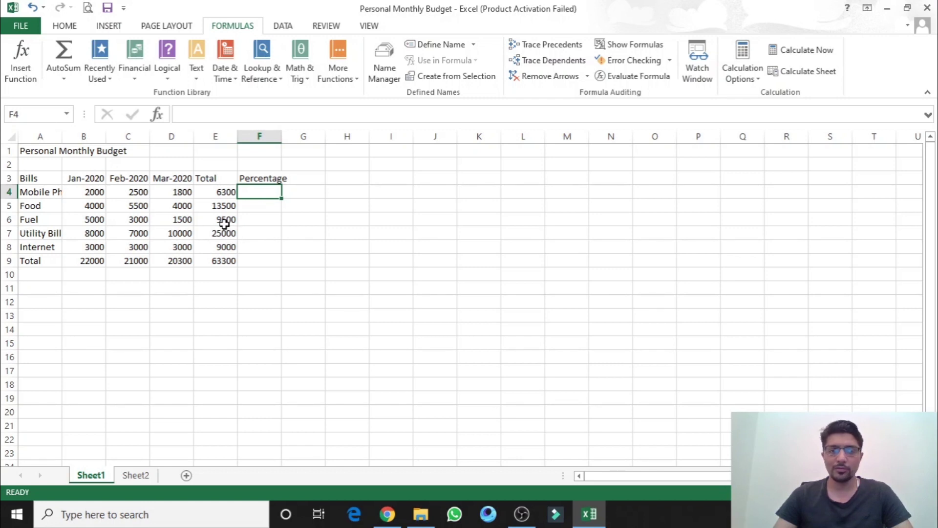
Enter =E4/E9 in F4, showing 0.099526 for Mobile Phone.
click(259, 206)
click(262, 195)
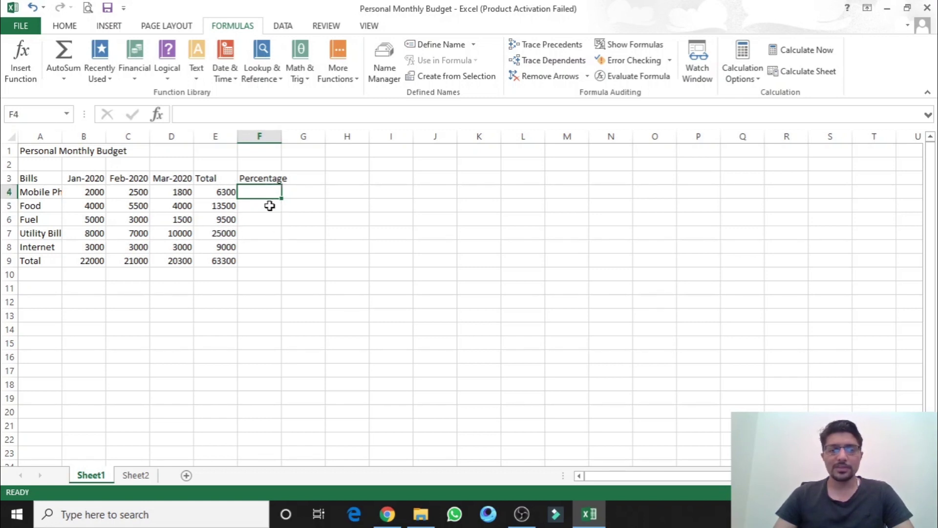
text(=)
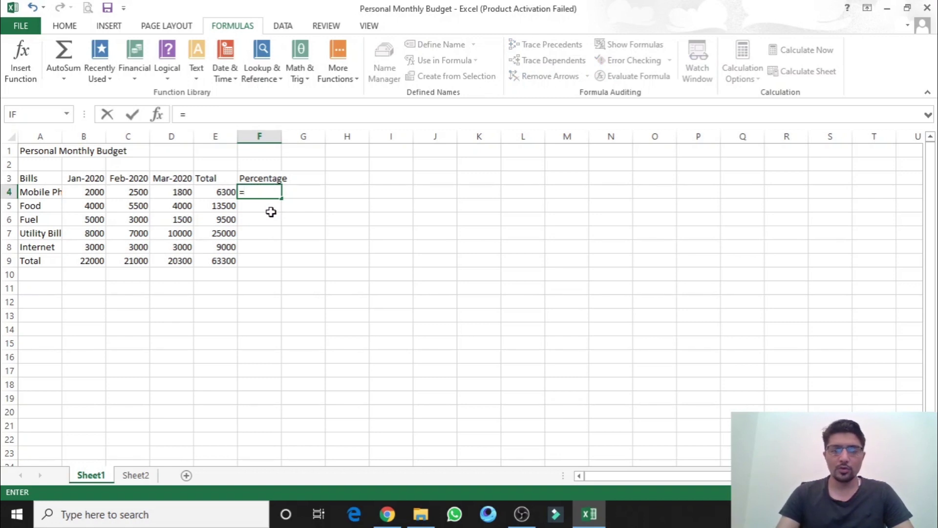
click(216, 194)
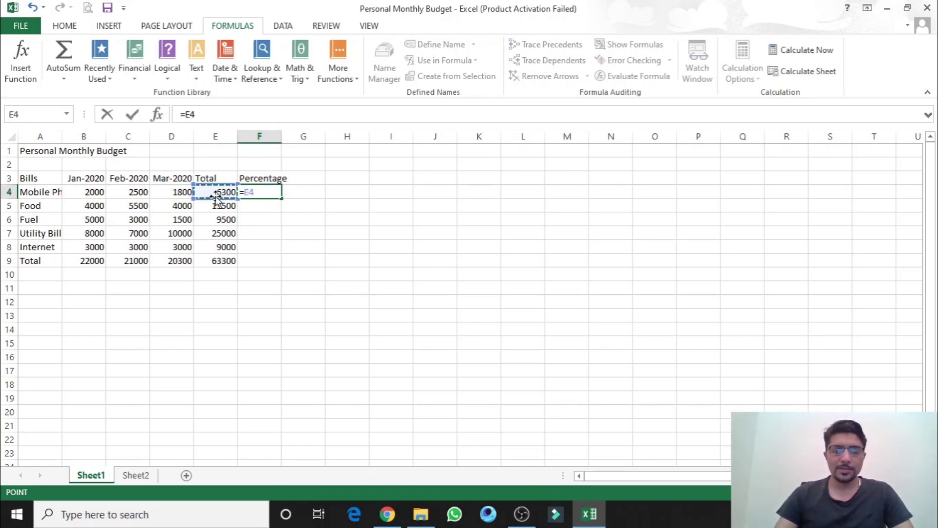
text(/)
click(228, 261)
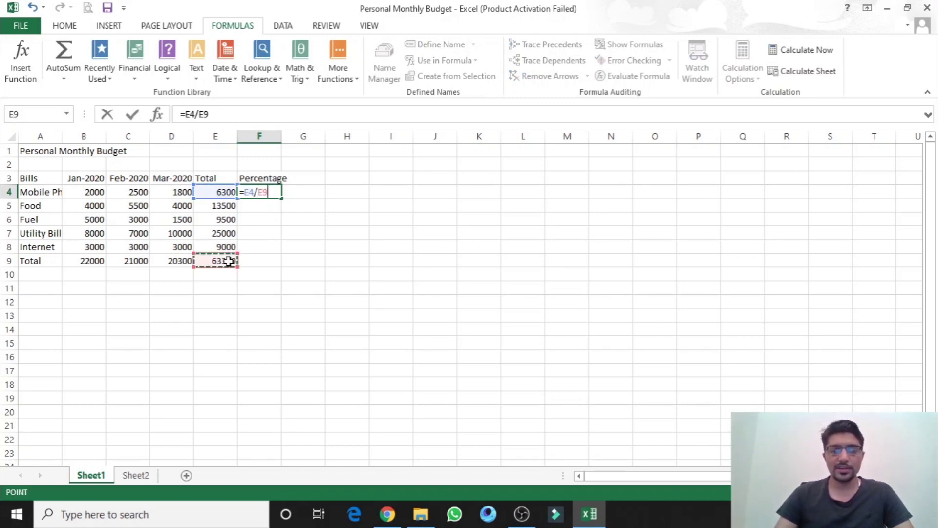
key(Return)
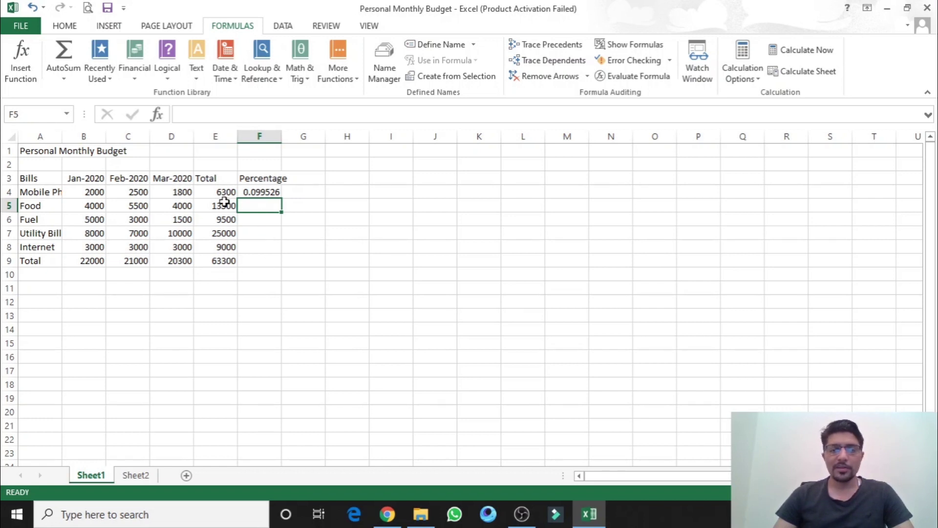
Copy F4's formula into F5 and F6, producing #DIV/0! errors, and inspect F6's shifted references.
click(269, 193)
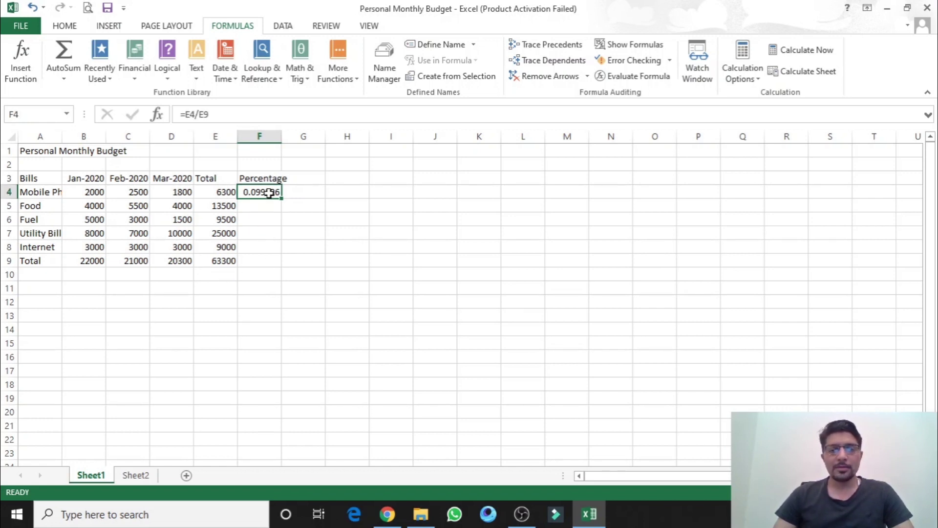
key(ctrl+c)
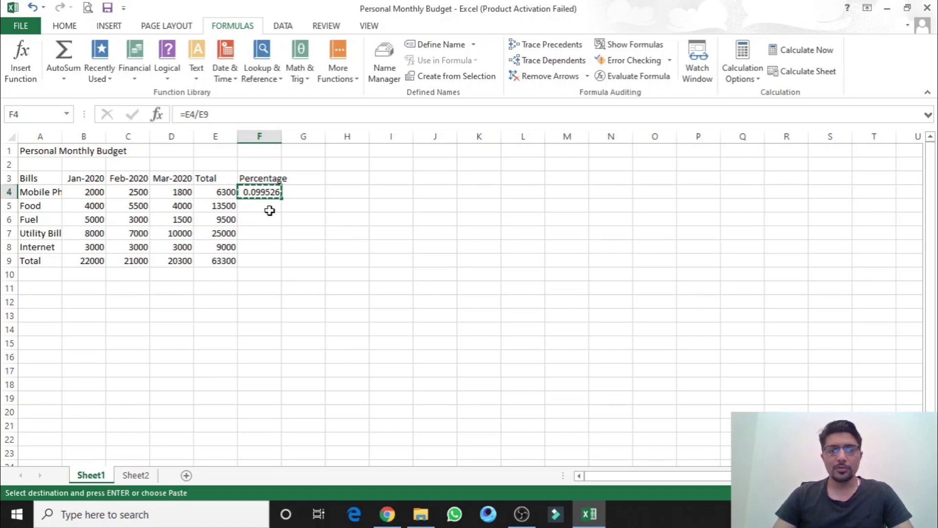
click(271, 209)
key(ctrl+v)
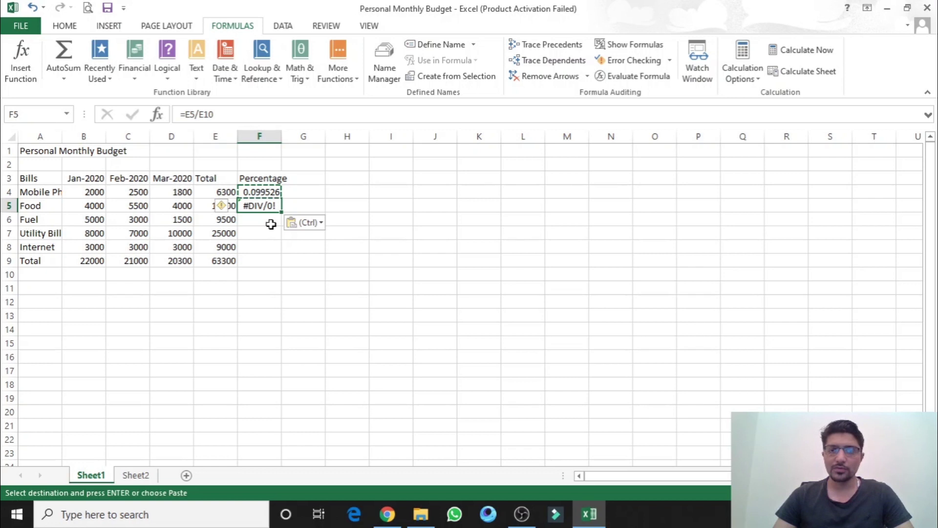
click(269, 190)
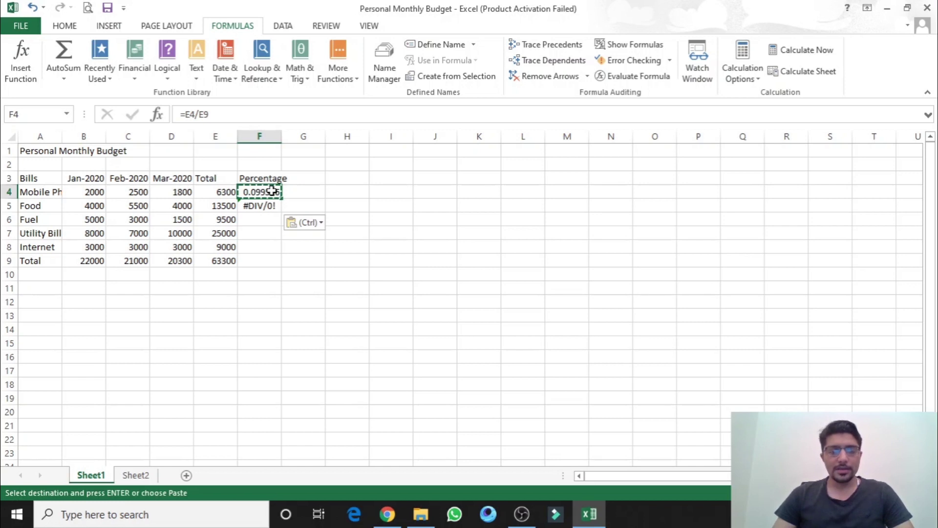
click(271, 219)
key(ctrl+v)
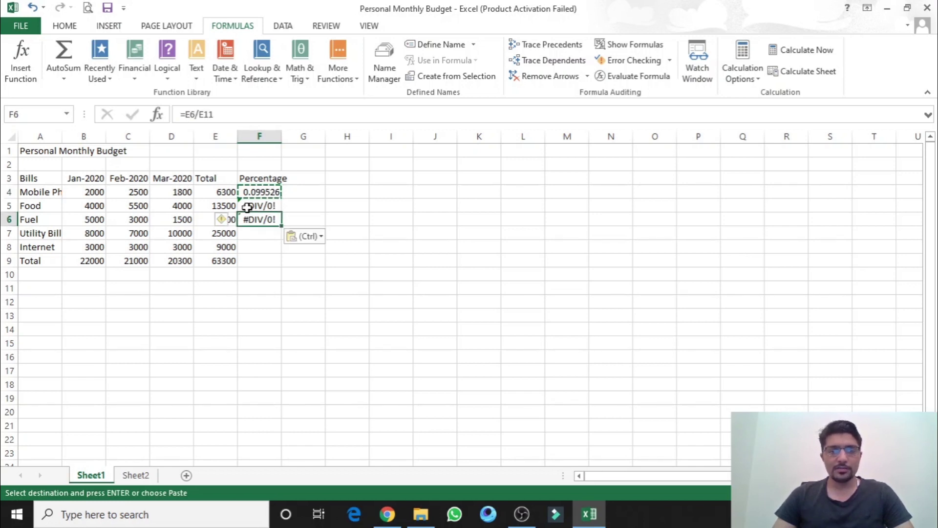
click(267, 244)
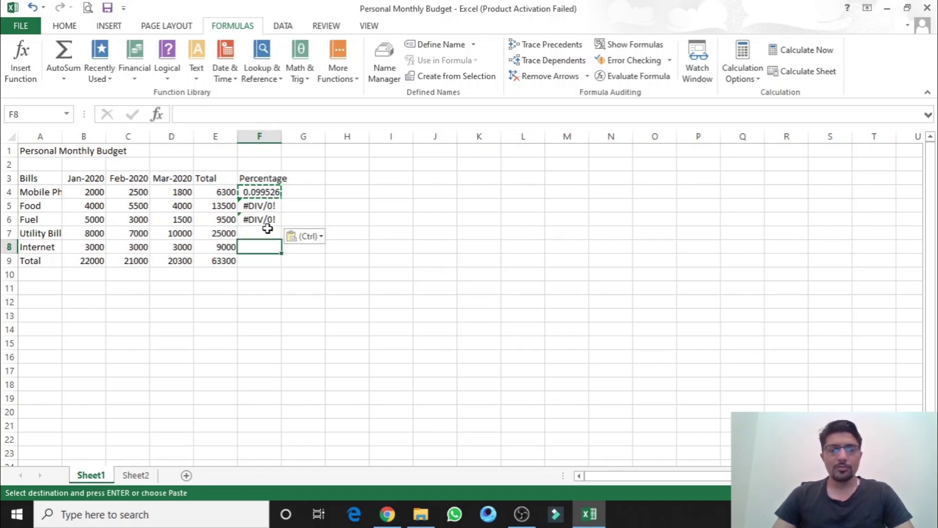
double_click(267, 220)
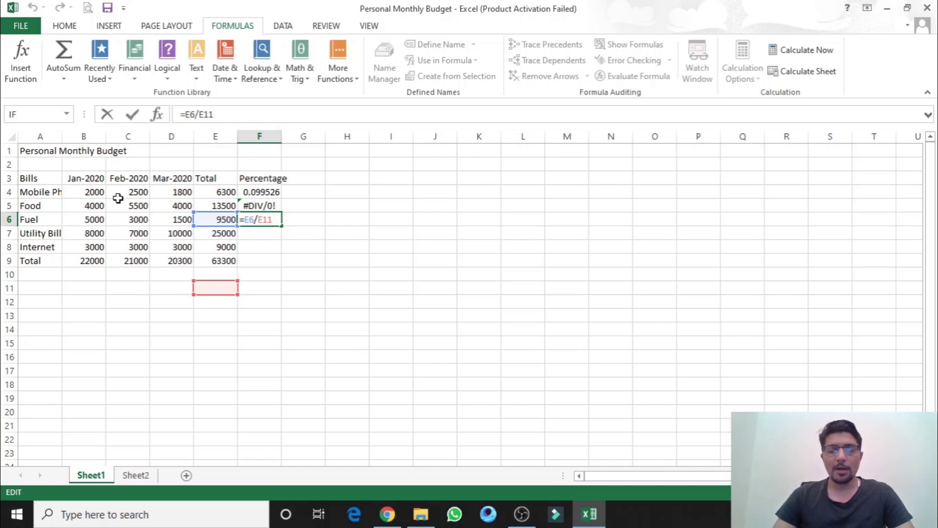
Compare the cell references in the F6, F4 and F5 percentage formulas.
key(Return)
double_click(268, 193)
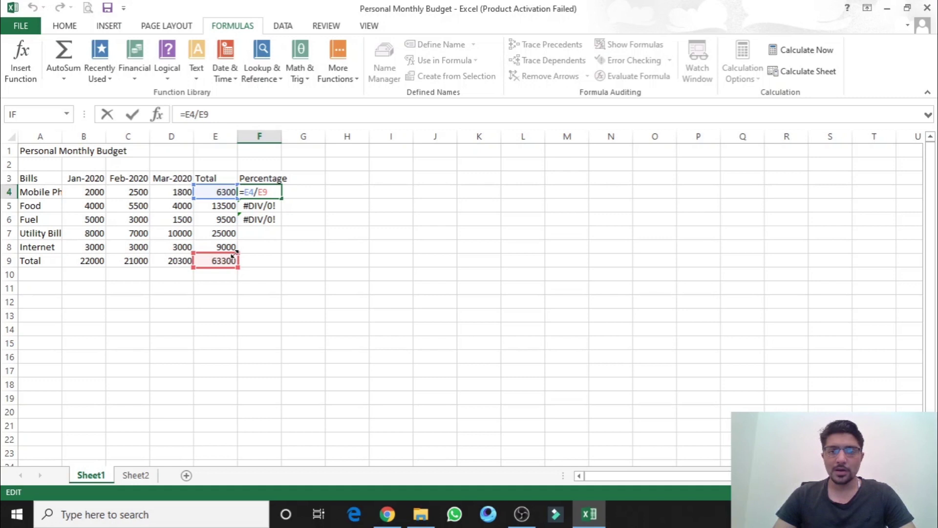
click(269, 232)
click(267, 210)
double_click(268, 205)
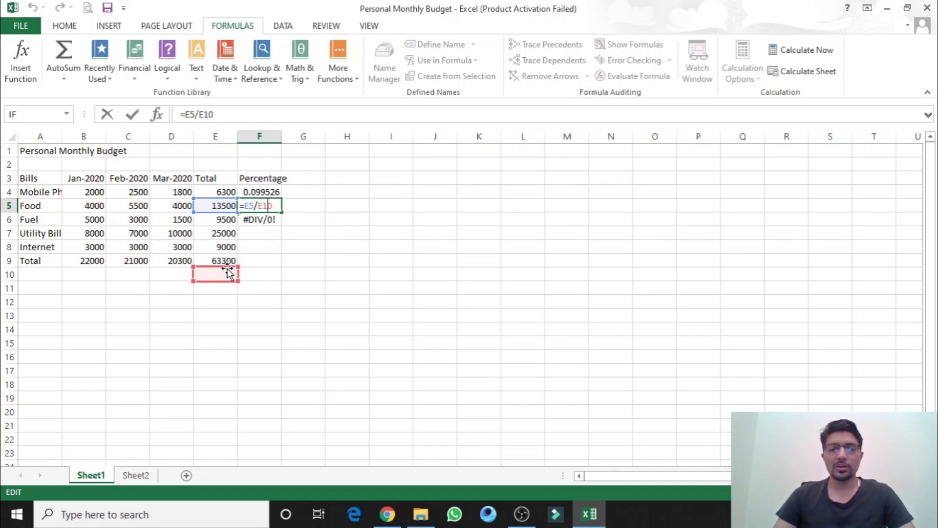
click(265, 248)
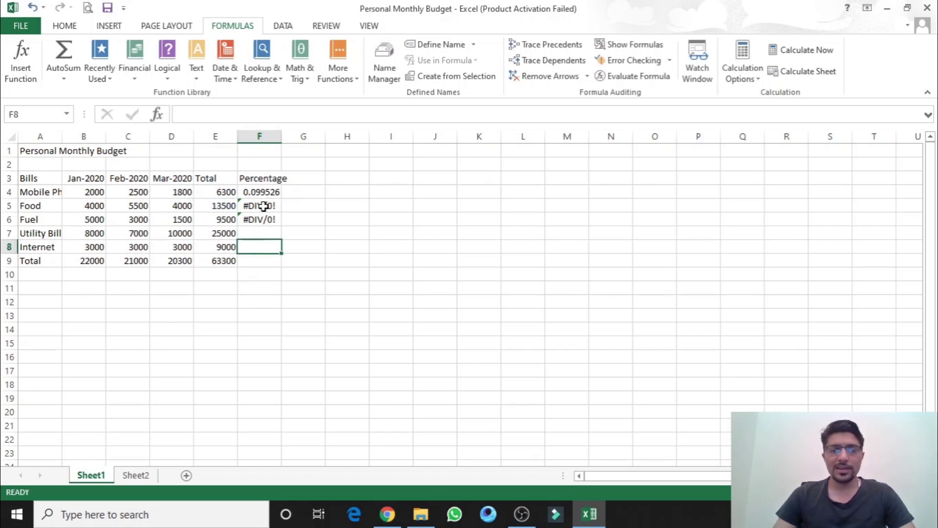
Delete the #DIV/0! results in F5:F6 and the F4 percentage formula.
drag(264, 206, 260, 220)
key(Delete)
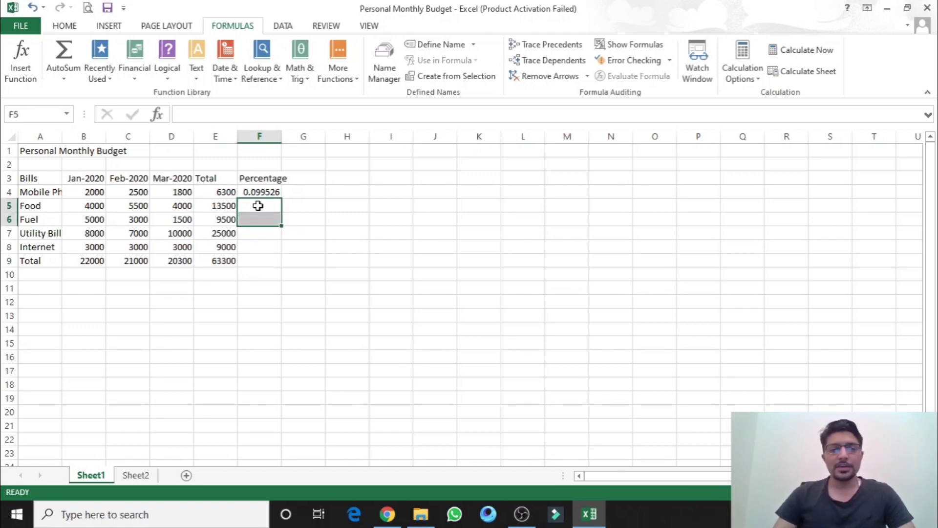
click(258, 191)
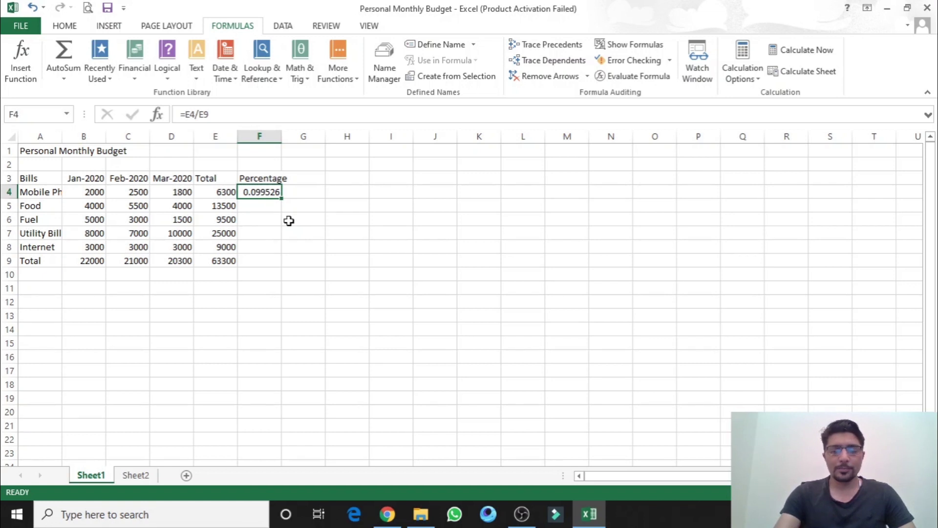
key(Delete)
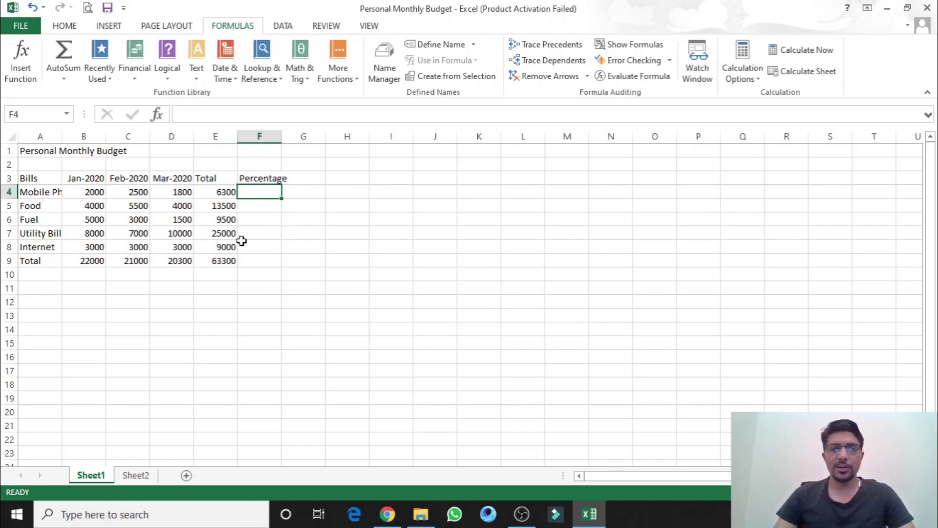
Enter =E4/$E$9 in F4, fixing the grand-total reference as absolute.
text(=)
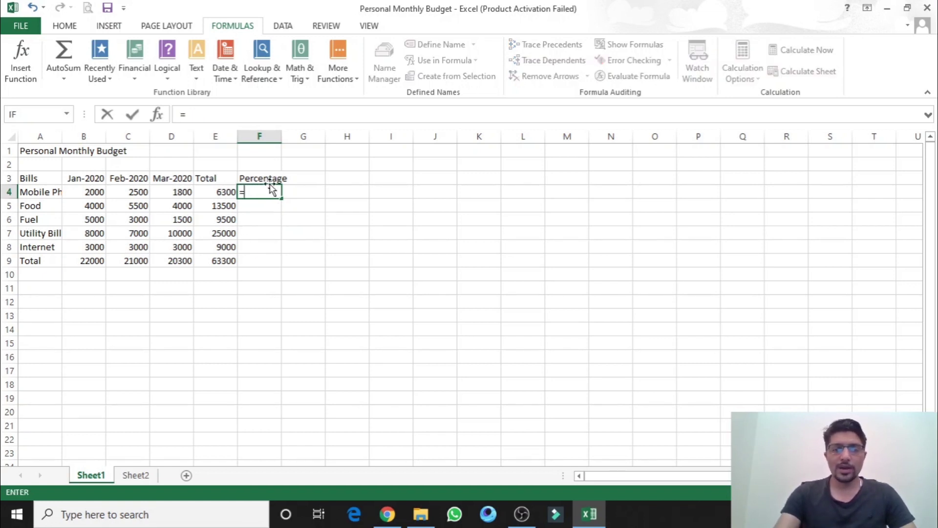
click(224, 192)
text(/)
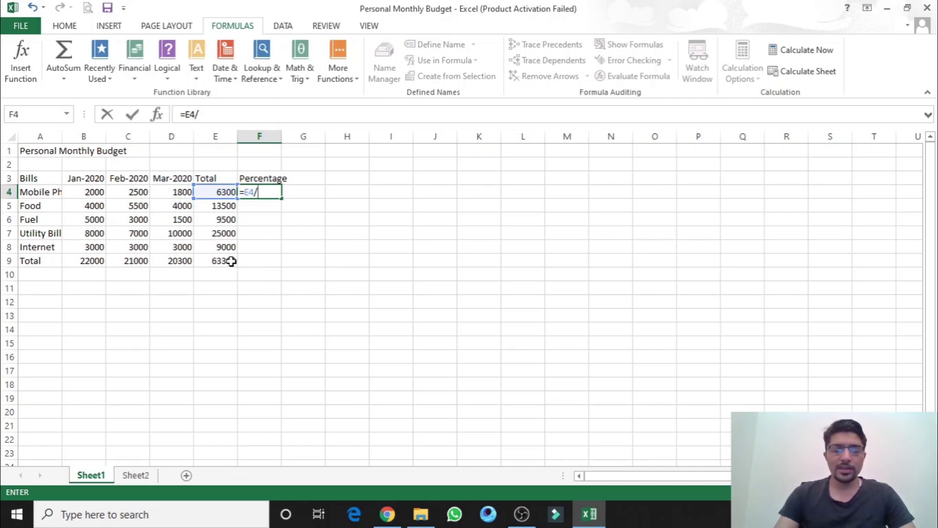
text($E)
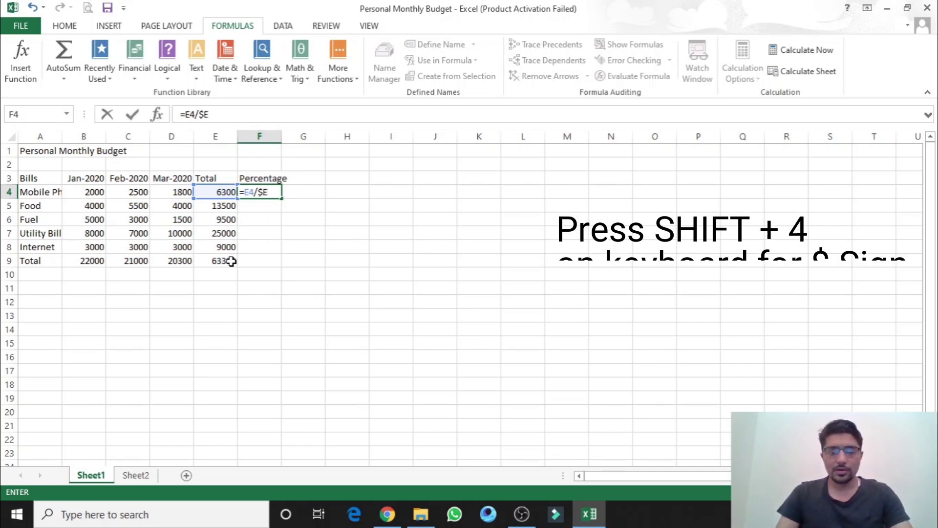
text($9)
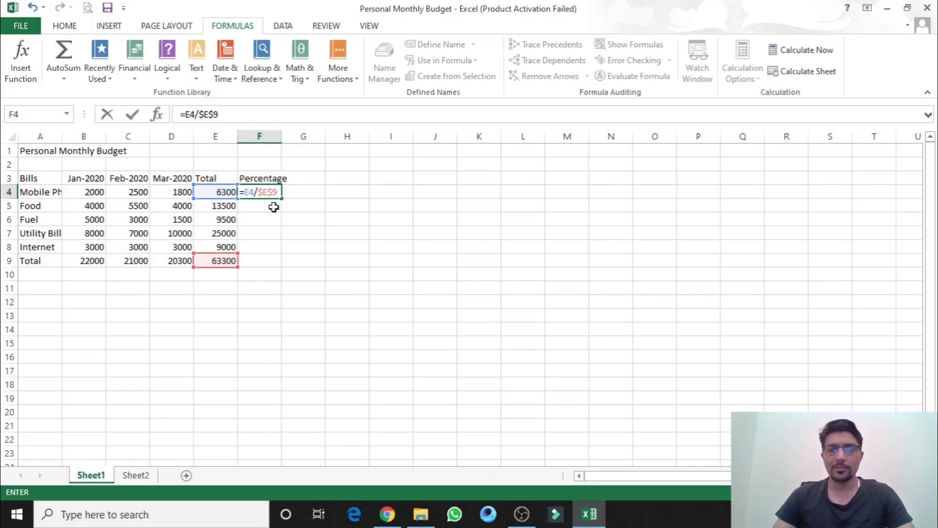
key(Return)
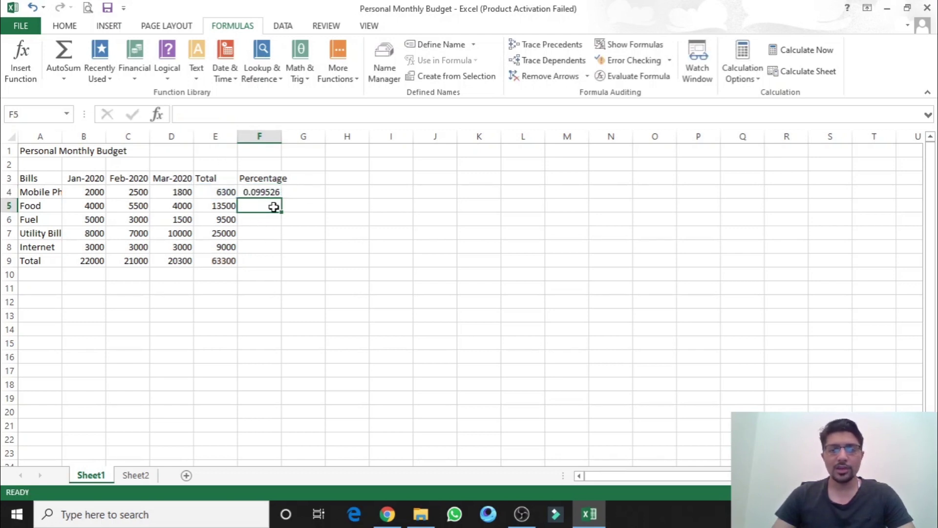
Paste the F4 percentage formula into F5 through F9 and verify F6 still divides by $E$9.
click(272, 192)
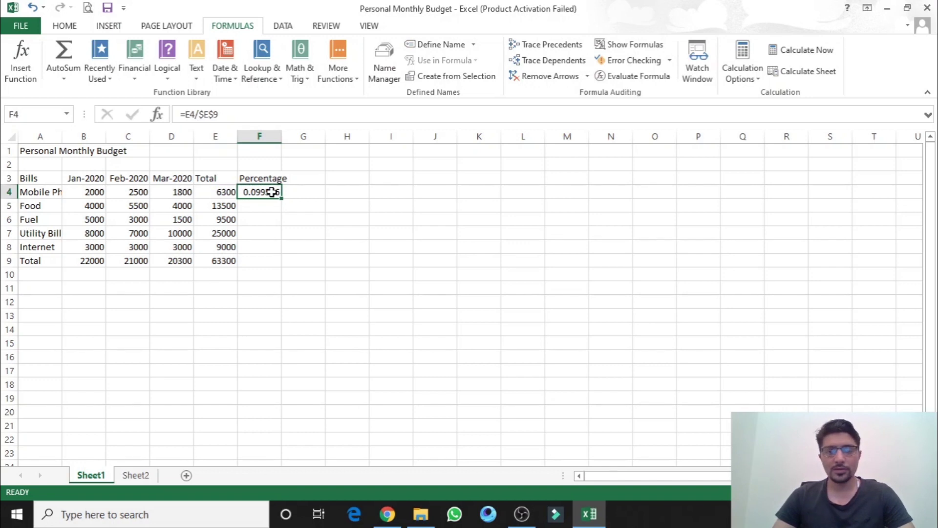
key(ctrl+c)
click(272, 204)
key(ctrl+v)
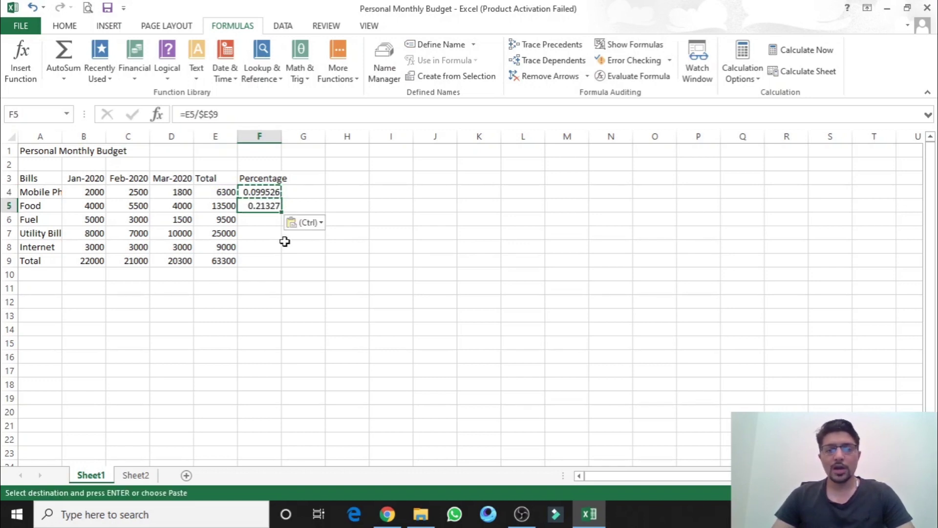
click(270, 221)
key(ctrl+v)
click(270, 232)
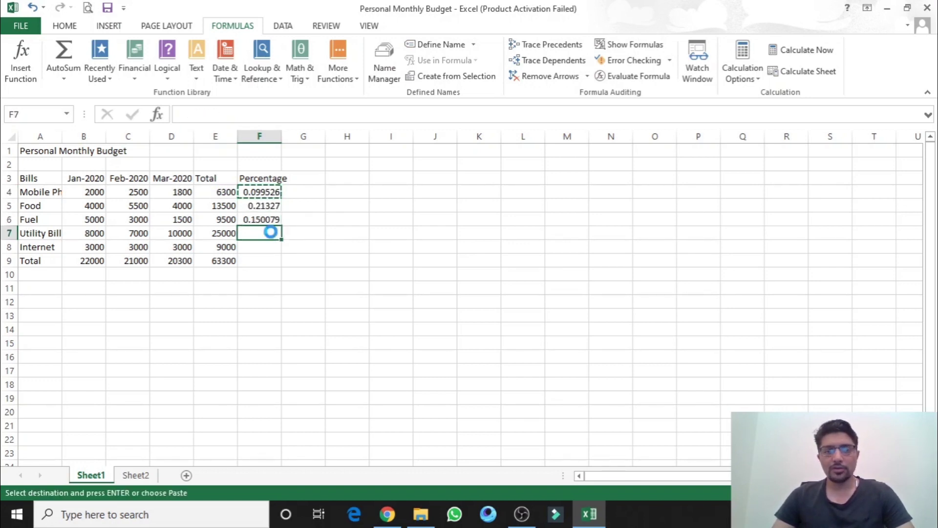
key(ctrl+v)
click(270, 246)
key(ctrl+v)
click(270, 260)
key(ctrl+v)
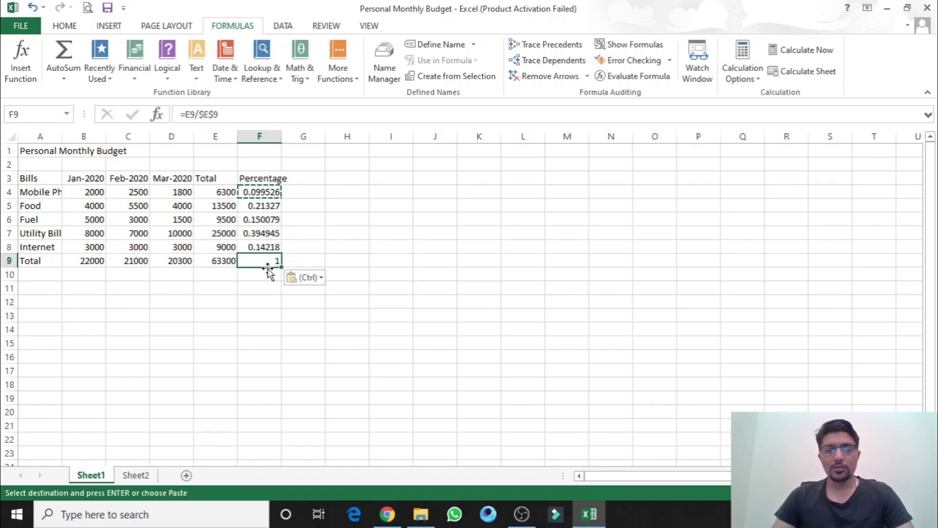
double_click(268, 219)
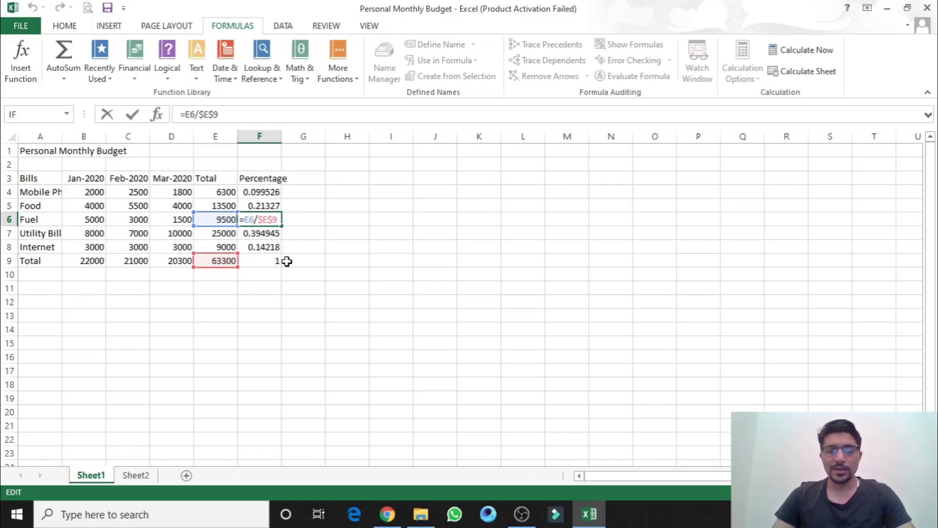
key(ctrl+Return)
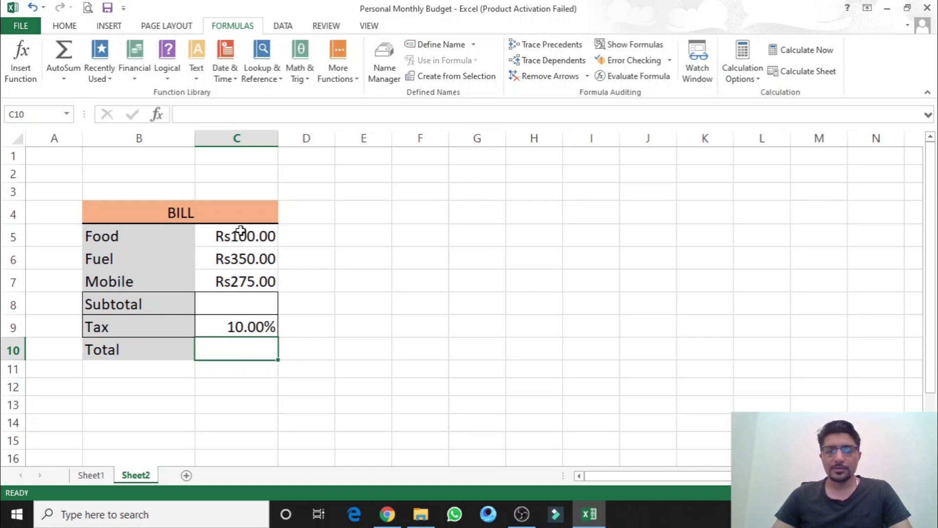
Enter =C5+C6+C7 in C8 so the Subtotal sums Food, Fuel and Mobile to Rs725.00.
click(241, 304)
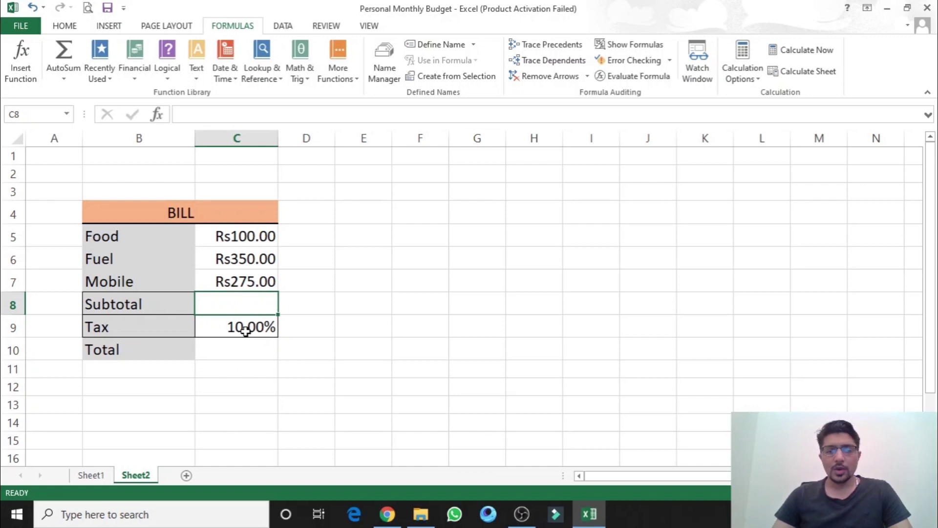
click(243, 328)
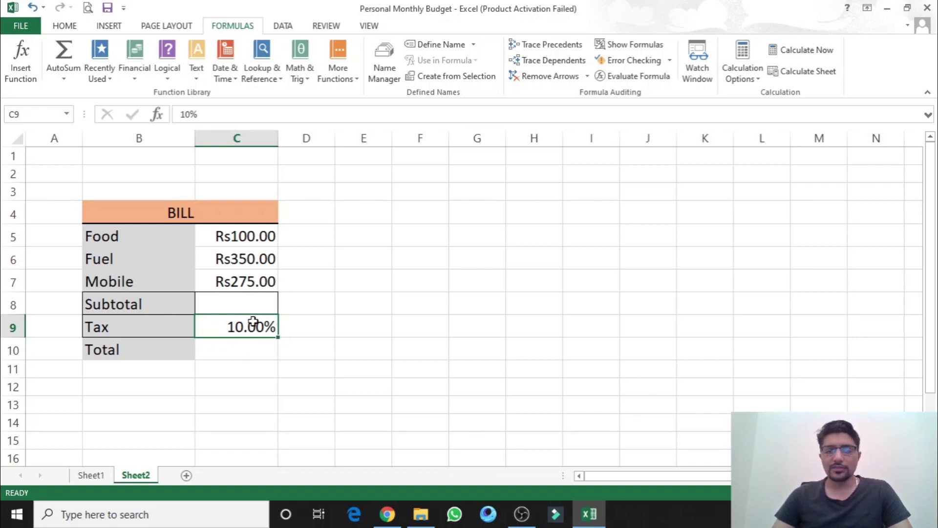
click(262, 303)
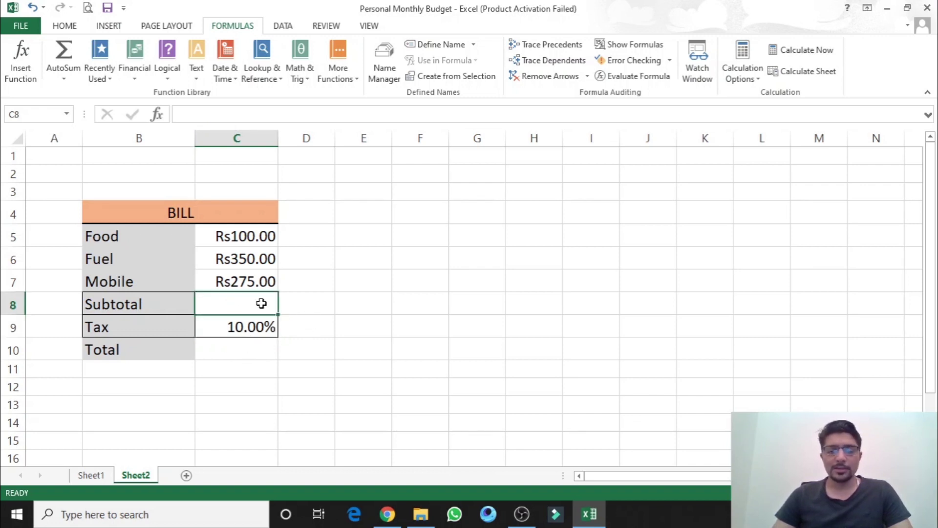
text(=)
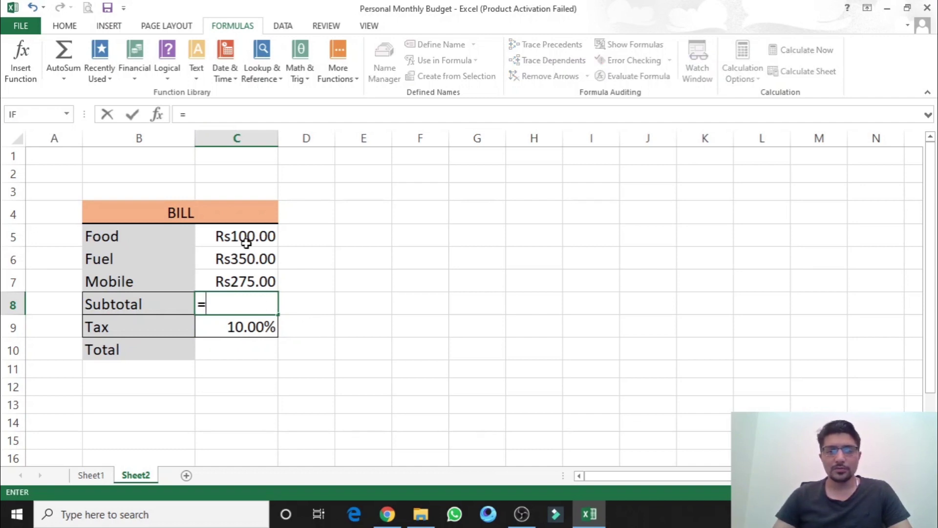
click(245, 238)
text(+)
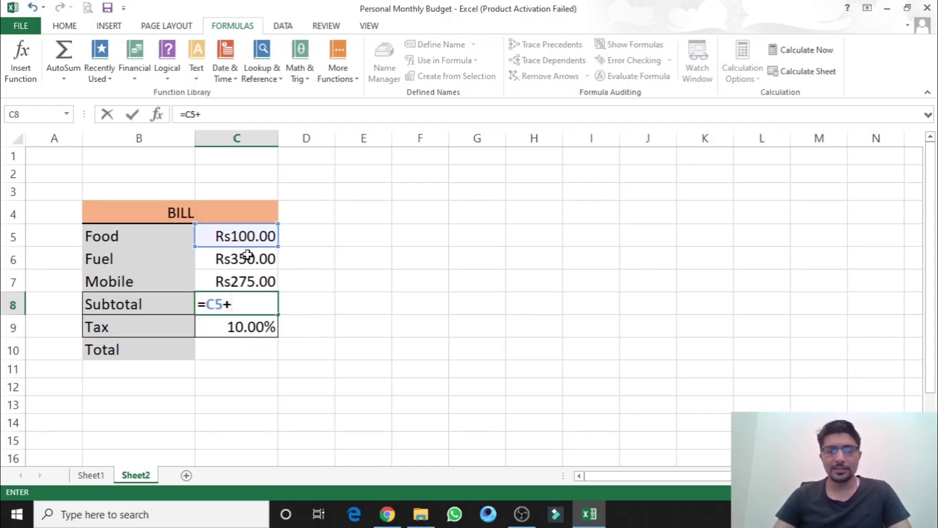
click(248, 259)
text(+)
click(249, 280)
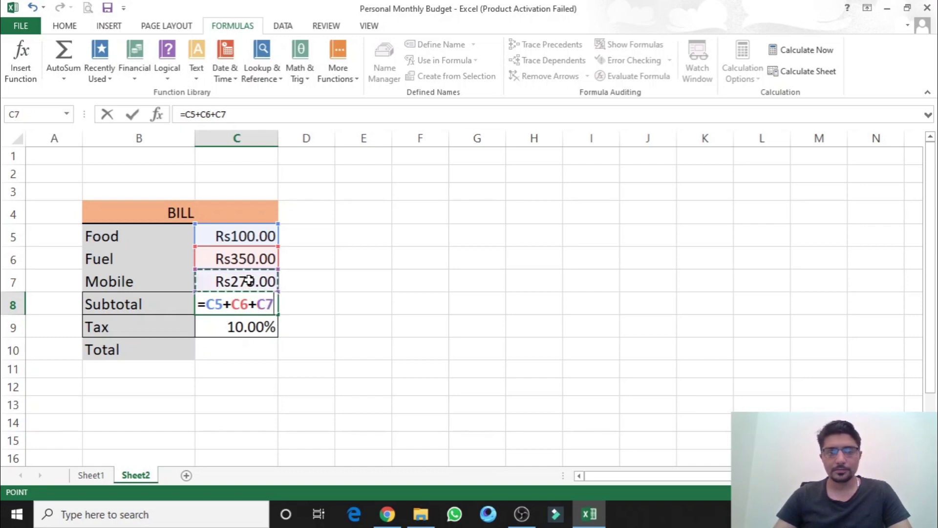
key(Return)
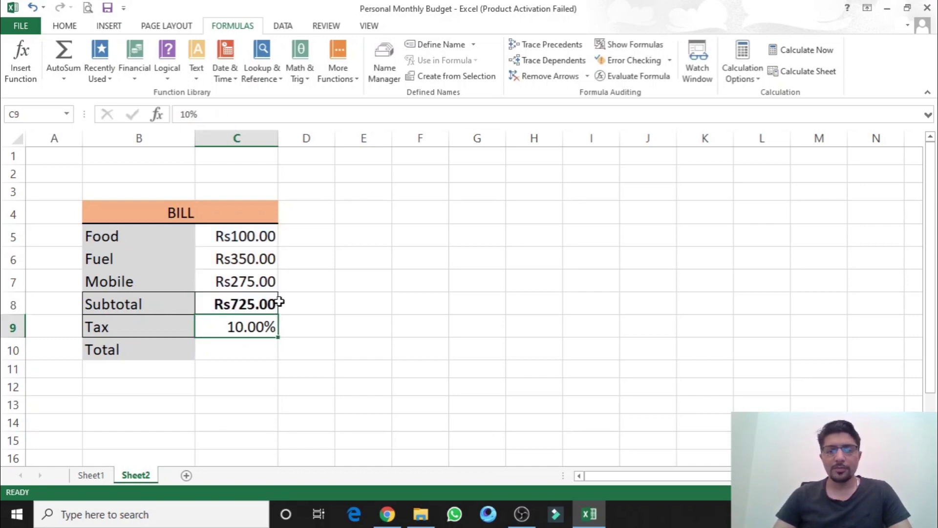
Enter =C8*C9 as the Total in C10, then delete the Rs72.50 result.
click(238, 348)
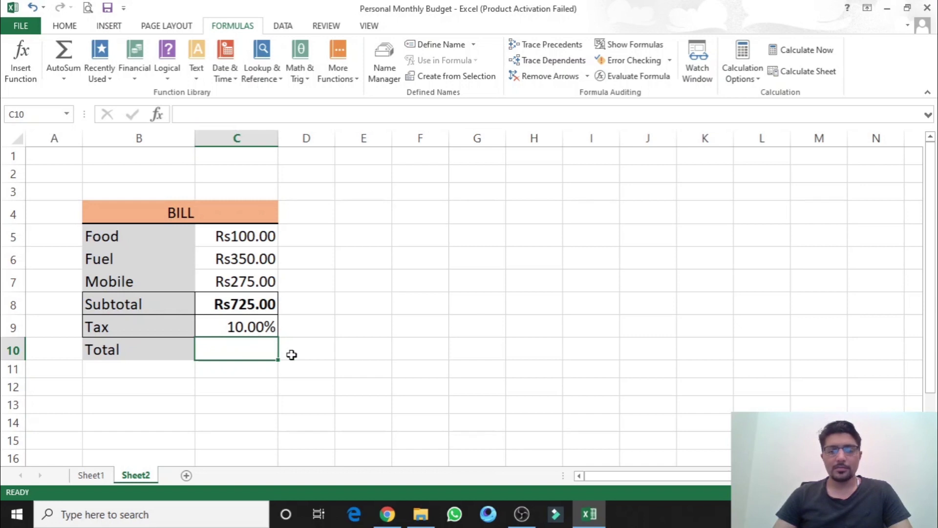
text(=)
click(261, 305)
text(*)
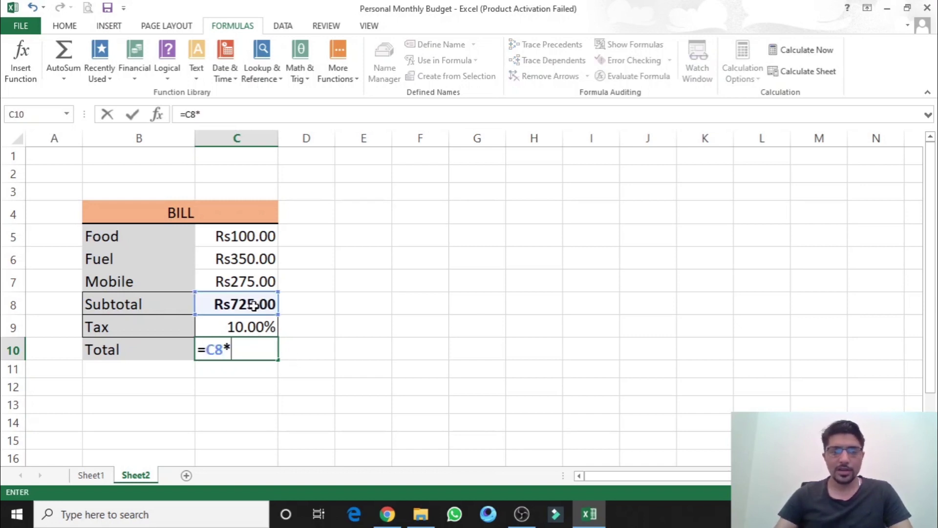
click(250, 332)
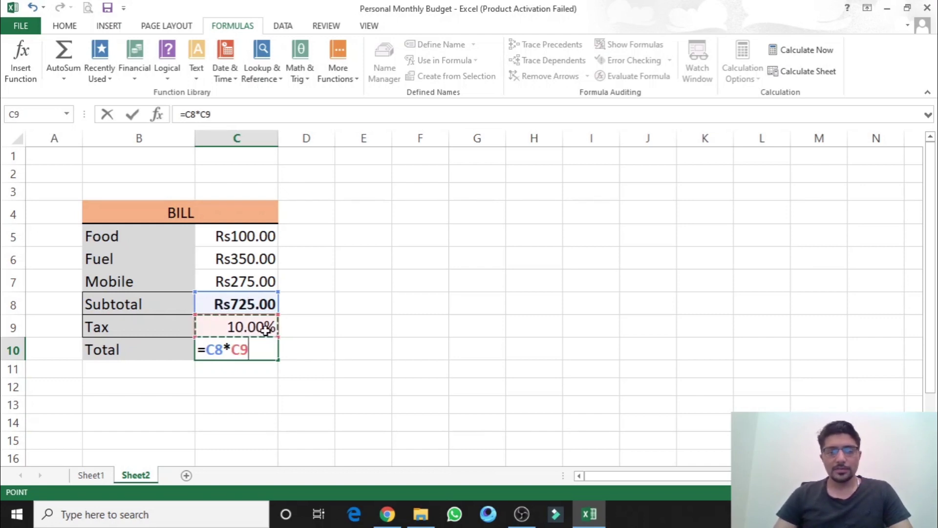
key(Return)
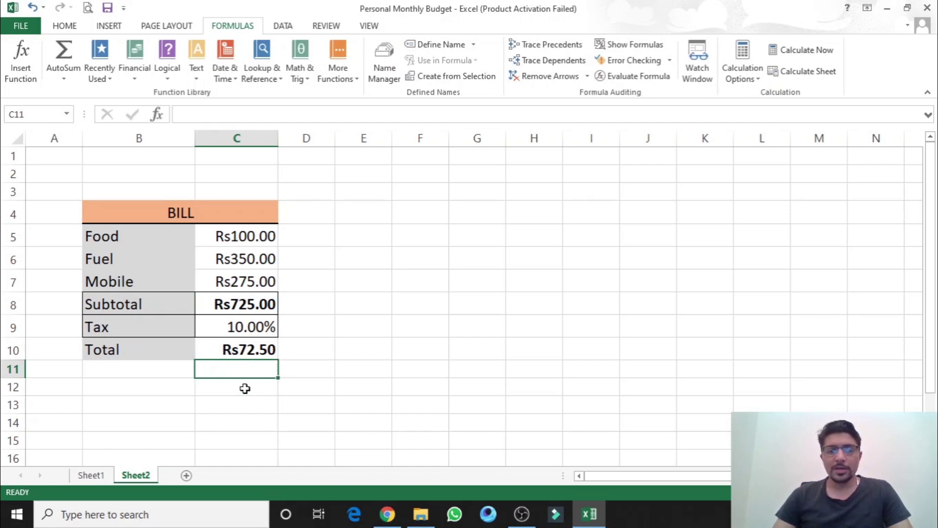
click(255, 352)
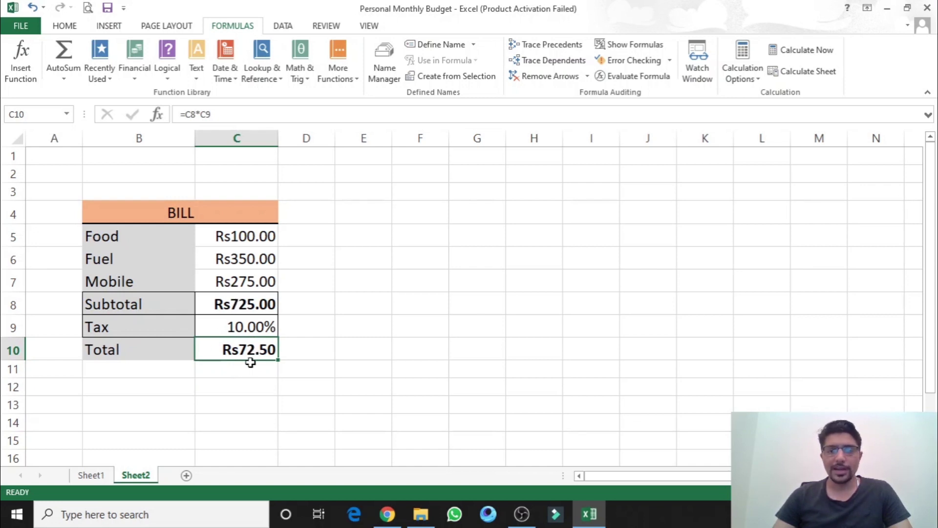
key(Delete)
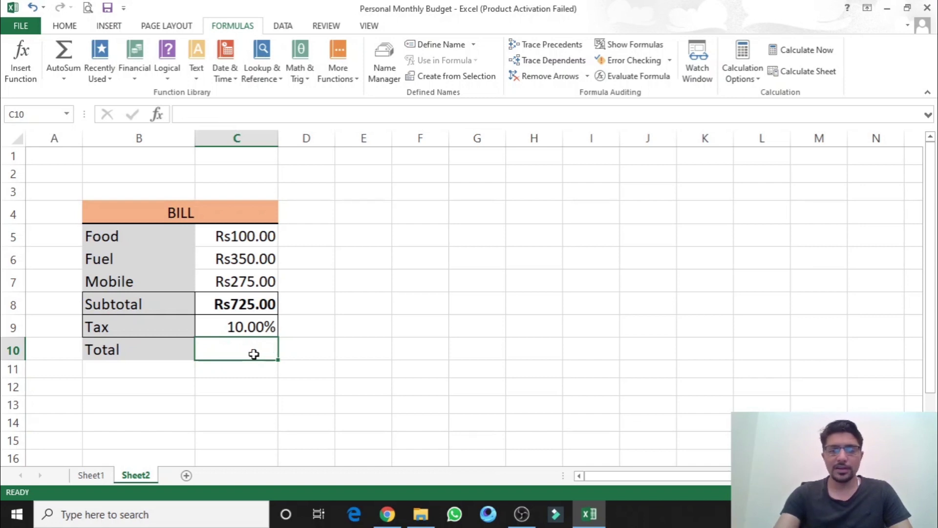
Enter =C8*C9+1.0 as the Total in C10, giving Rs73.50, and reselect it.
text(=)
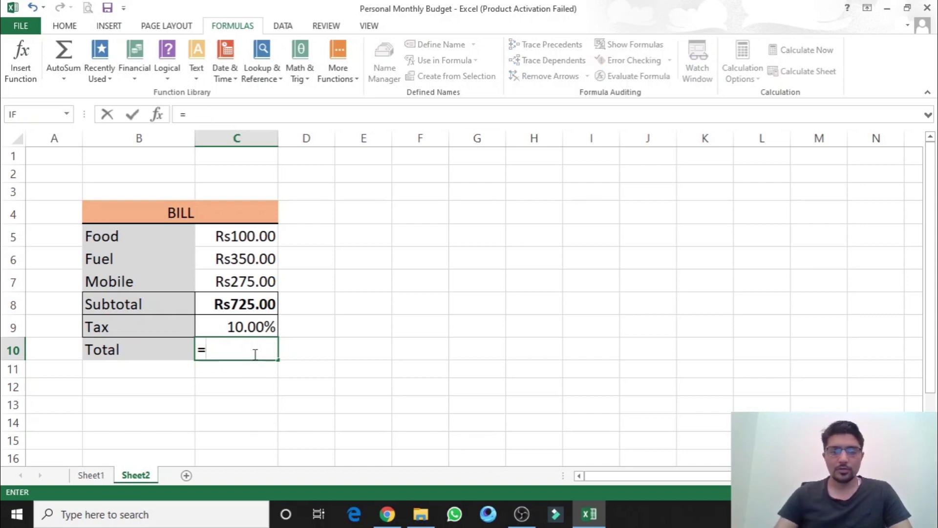
click(248, 306)
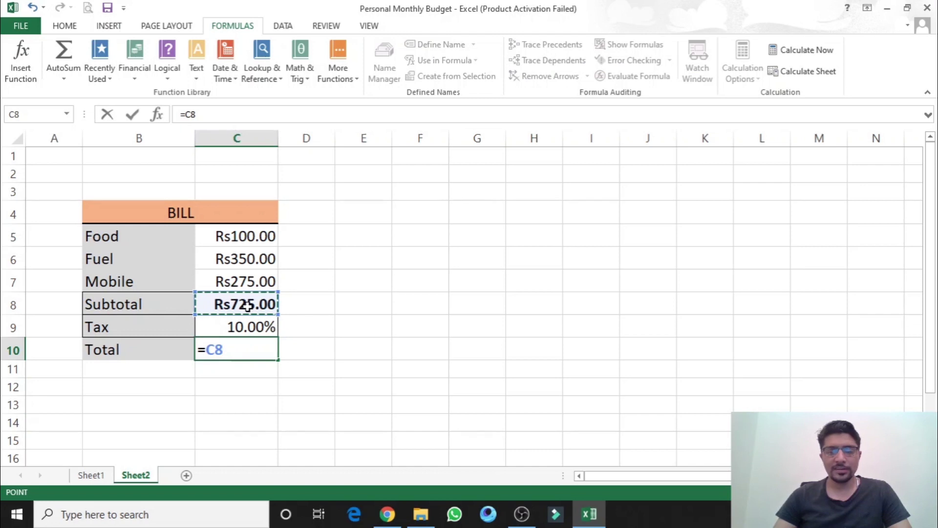
text(*)
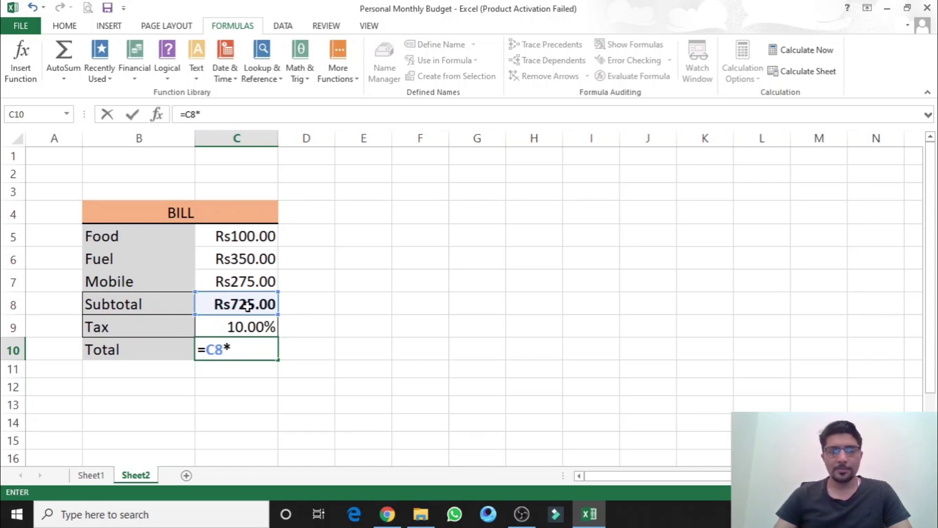
click(248, 326)
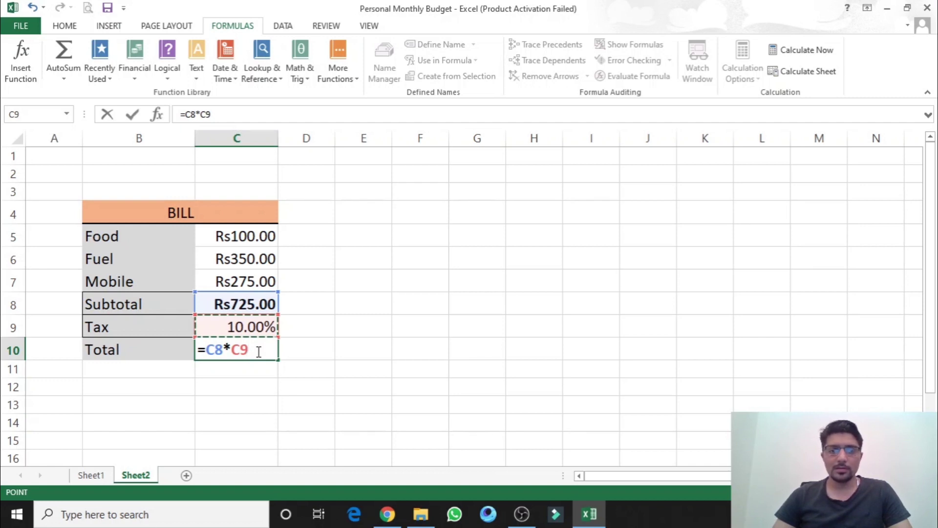
text(+1.0)
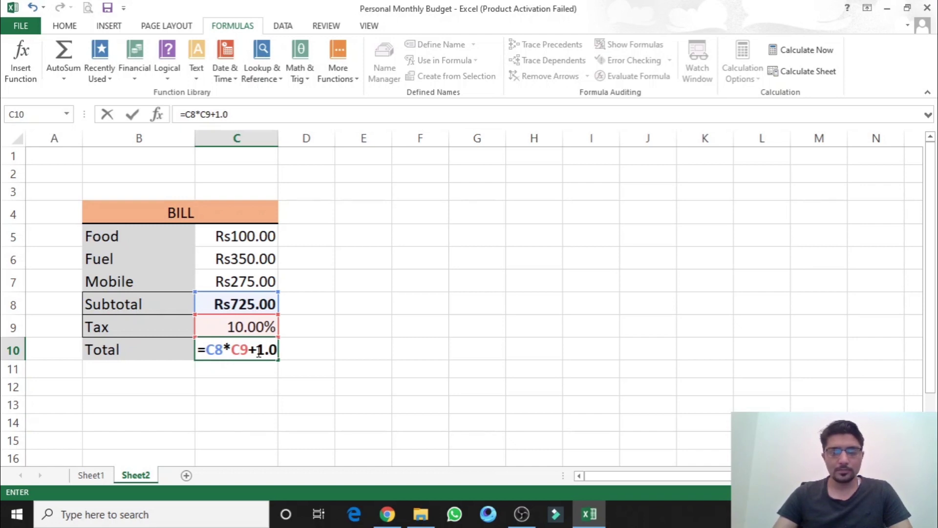
key(Return)
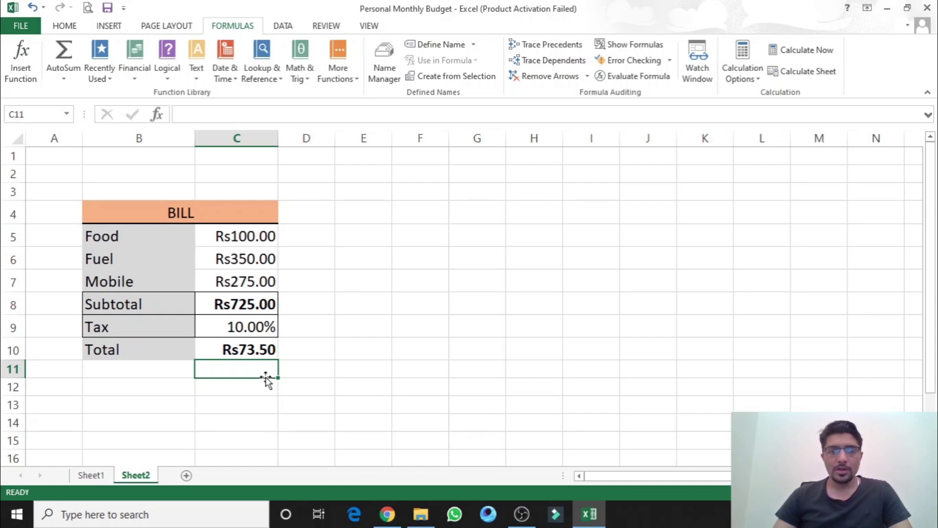
click(260, 350)
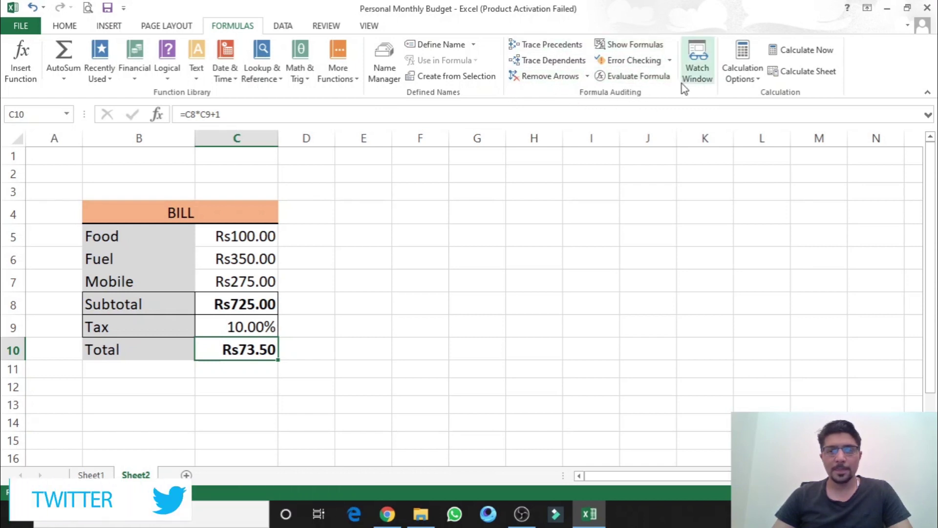
click(639, 77)
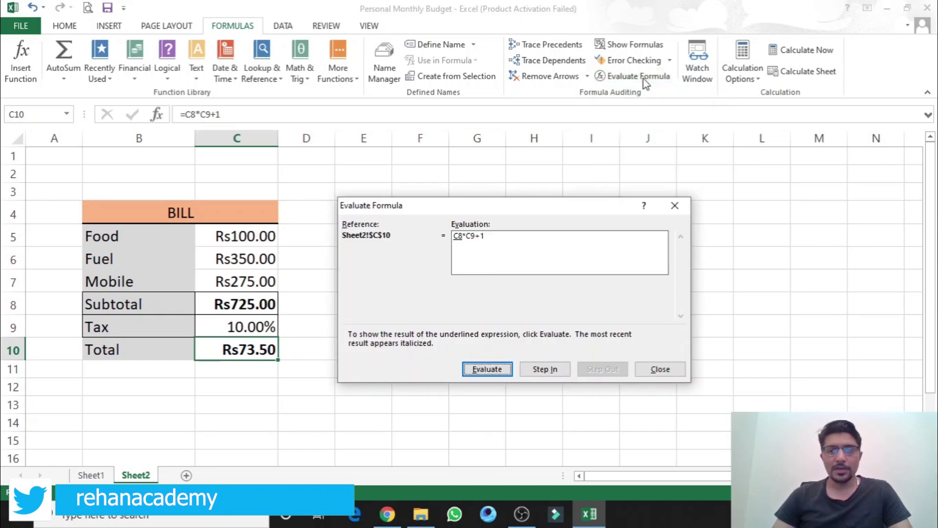
drag(543, 206, 551, 195)
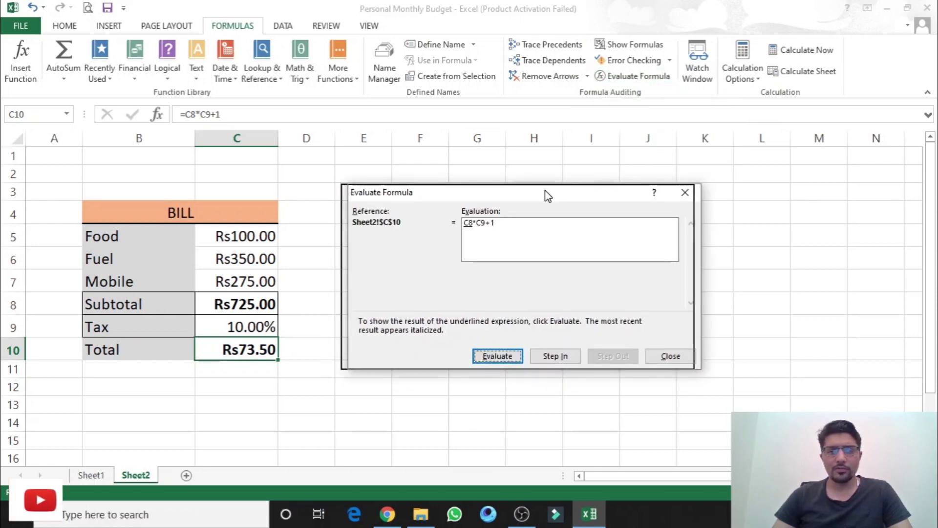
drag(549, 191, 542, 190)
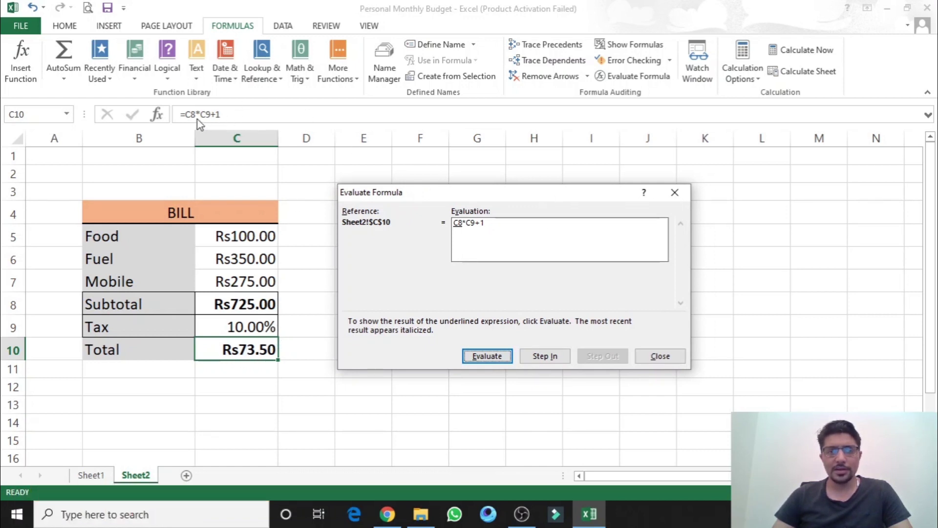
drag(511, 194, 511, 187)
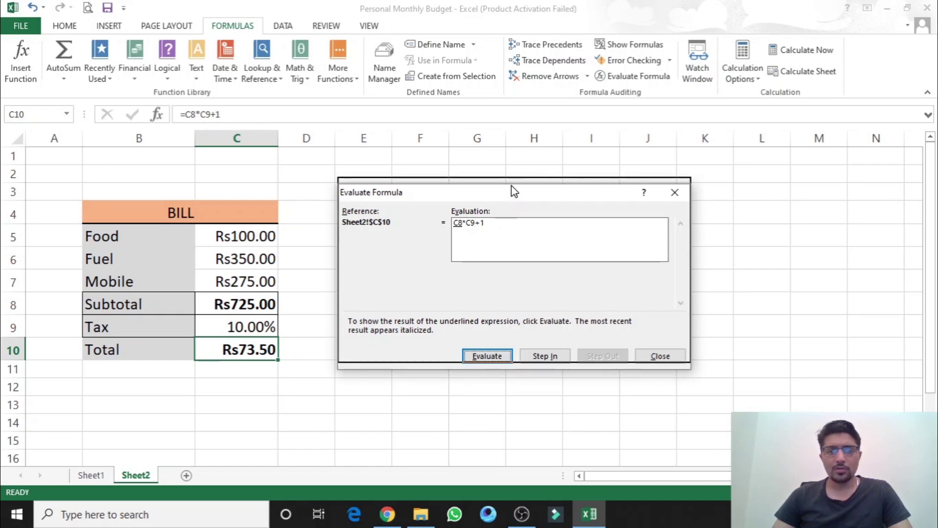
click(489, 352)
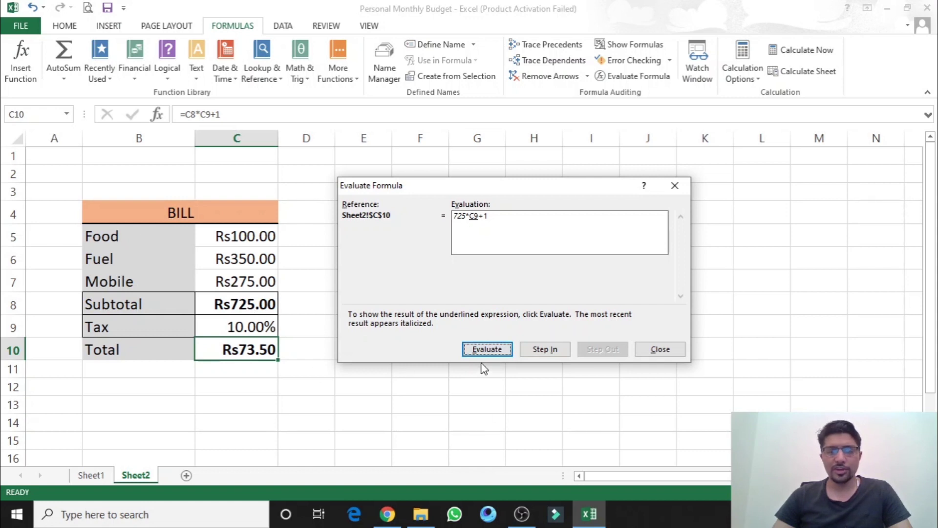
click(483, 350)
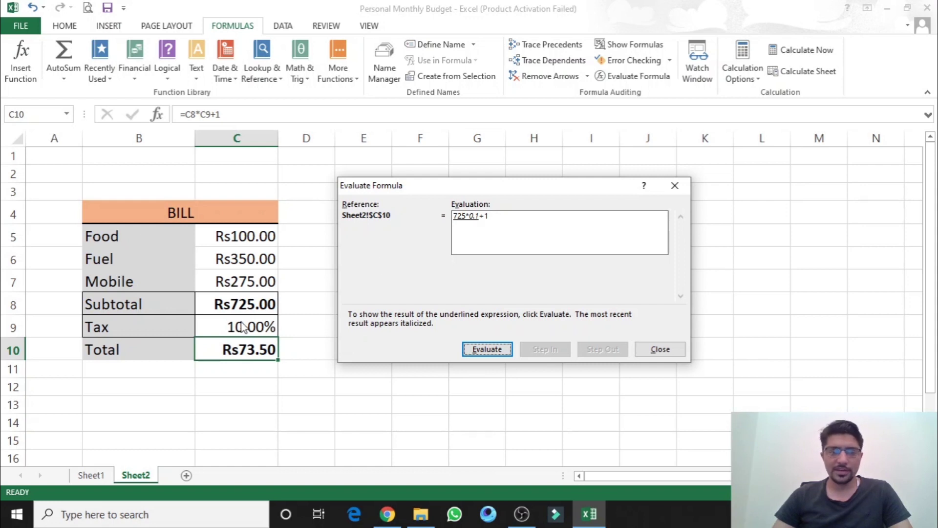
click(488, 349)
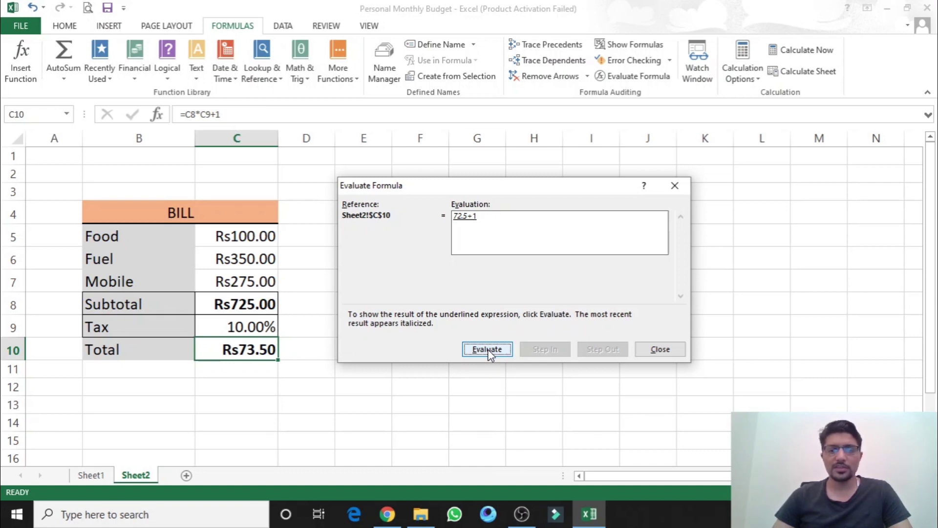
click(488, 349)
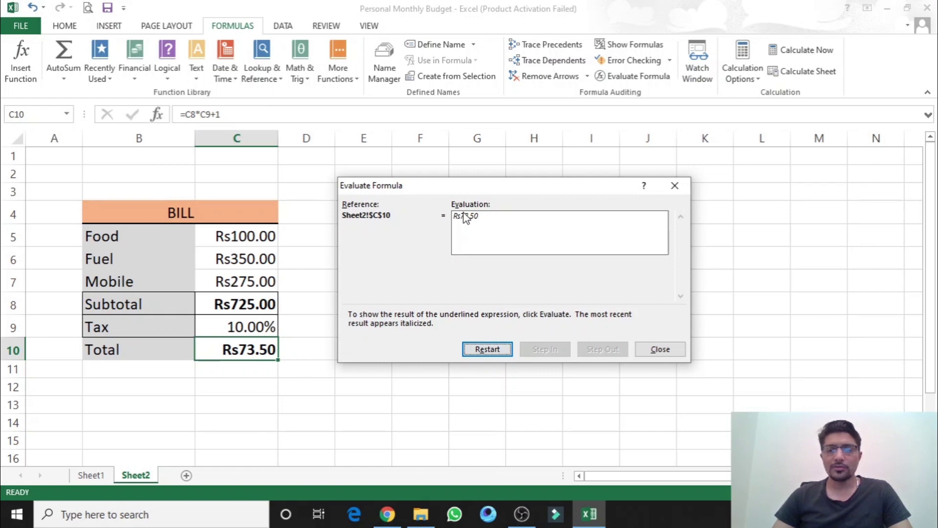
click(497, 351)
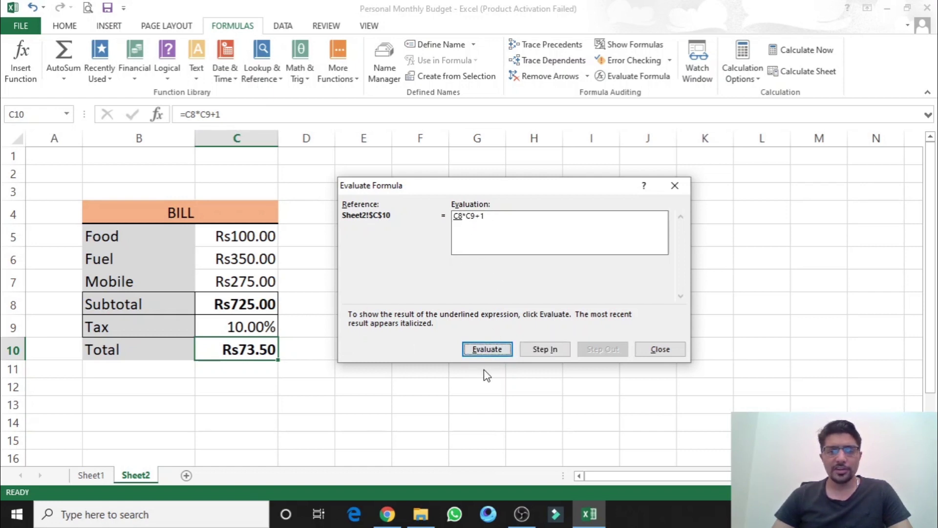
click(486, 349)
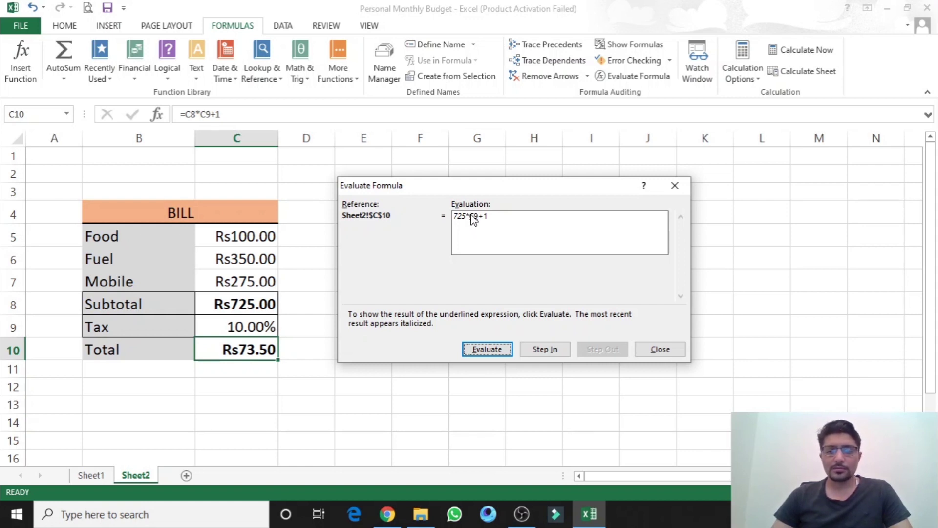
drag(483, 189, 481, 216)
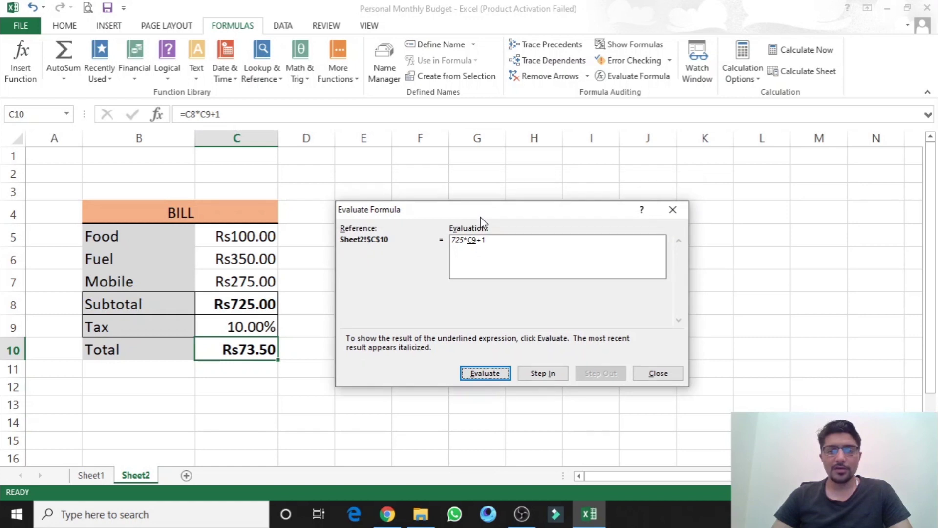
click(653, 375)
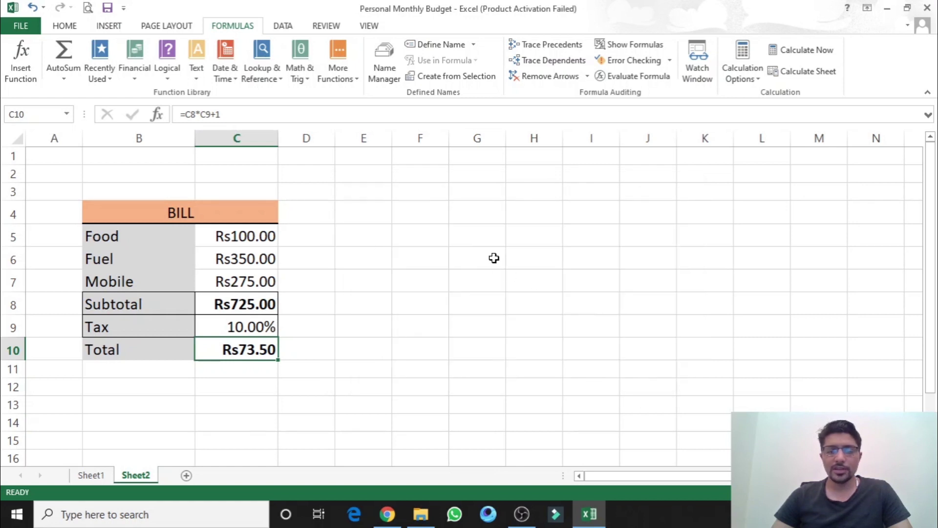
click(472, 236)
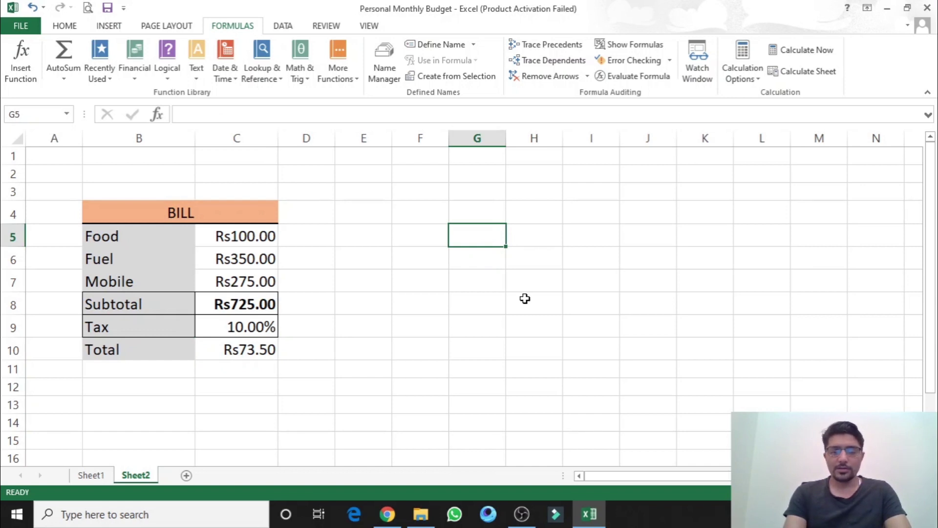
Add a bold PEMDAS label in G5 beside the BILL table.
text(PEMDAS)
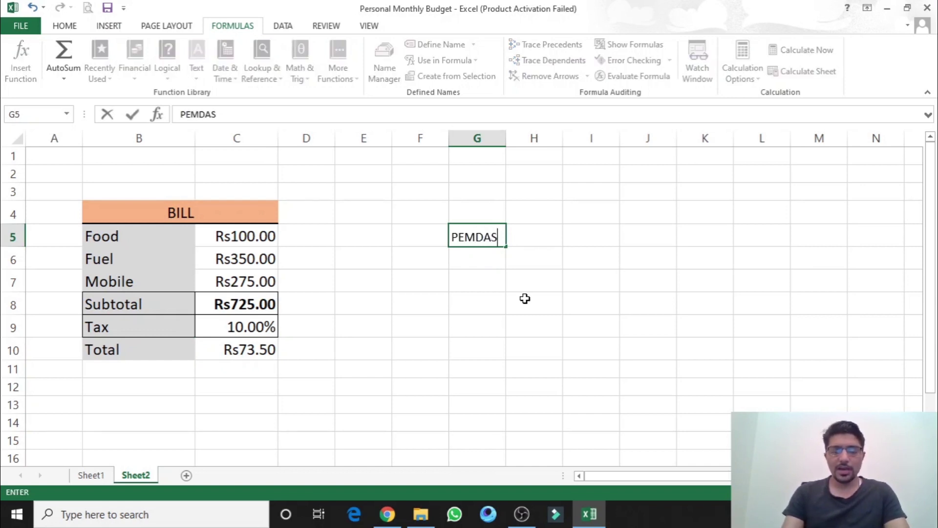
key(Return)
key(Up)
key(ctrl+b)
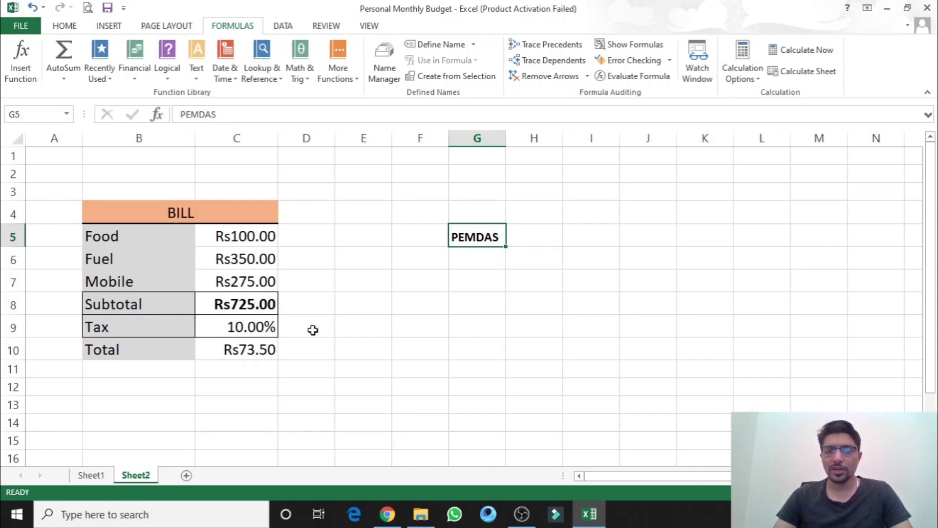
click(274, 346)
click(652, 79)
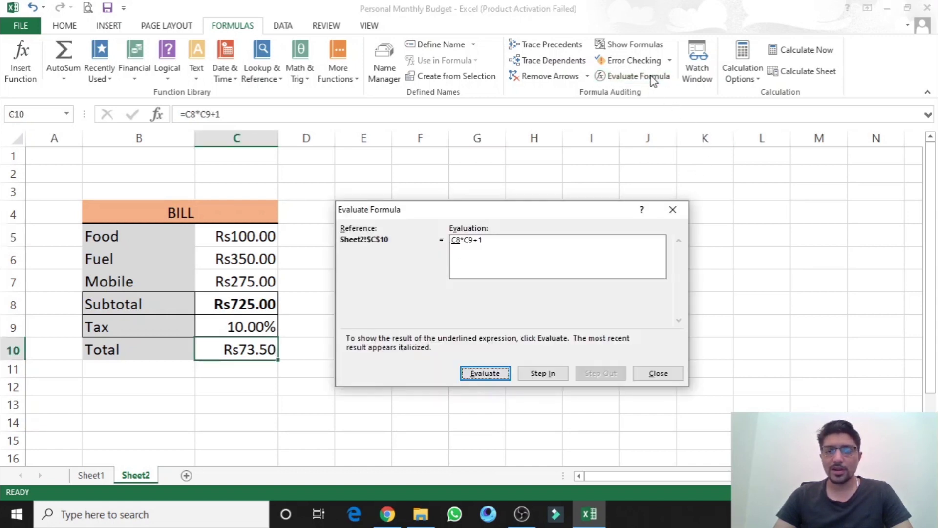
drag(560, 209, 566, 259)
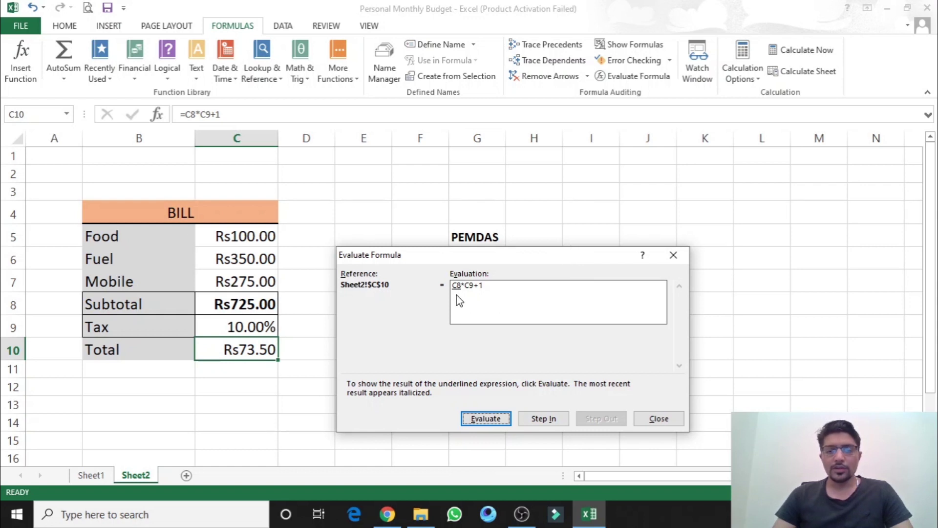
click(484, 422)
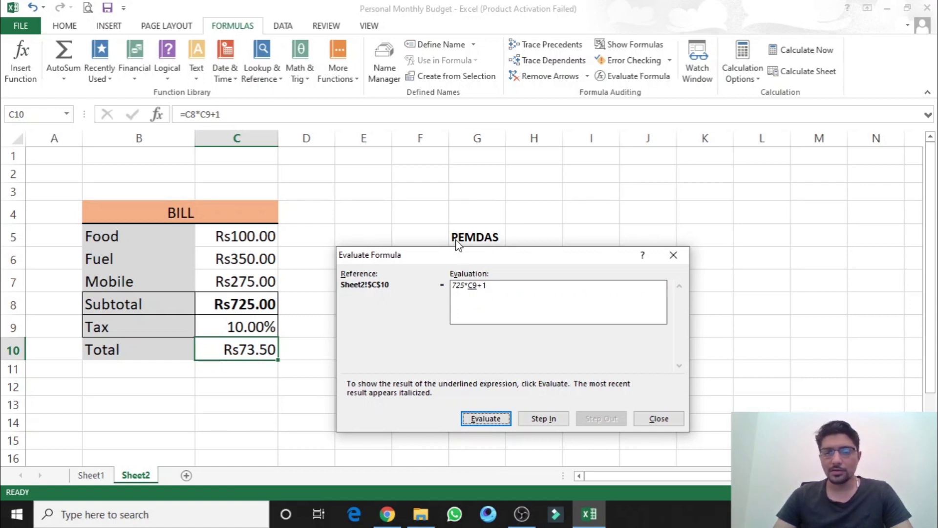
click(657, 419)
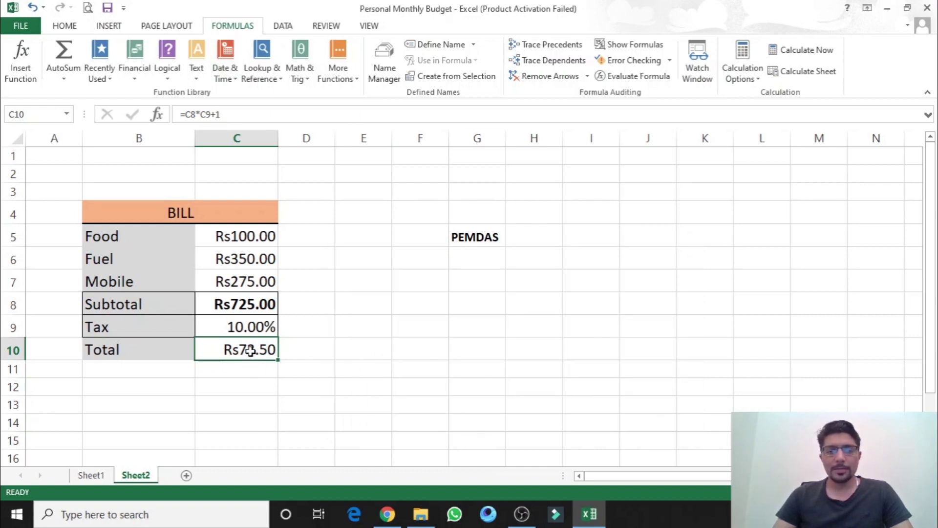
Wrap C9+1 in parentheses so the Total becomes =C8*(C9+1), showing Rs797.50.
click(244, 114)
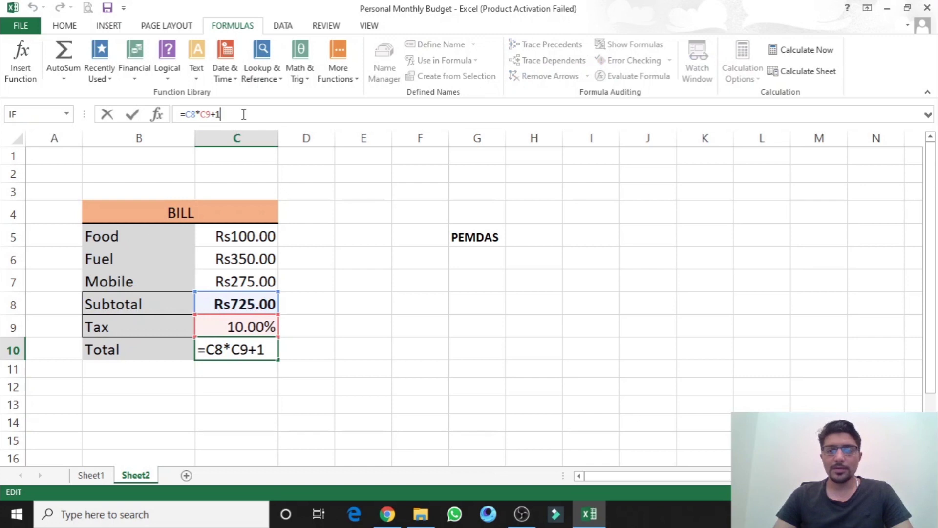
key(Left)
key(Left)
key(Left)
text(()
key(Right)
key(Right)
text())
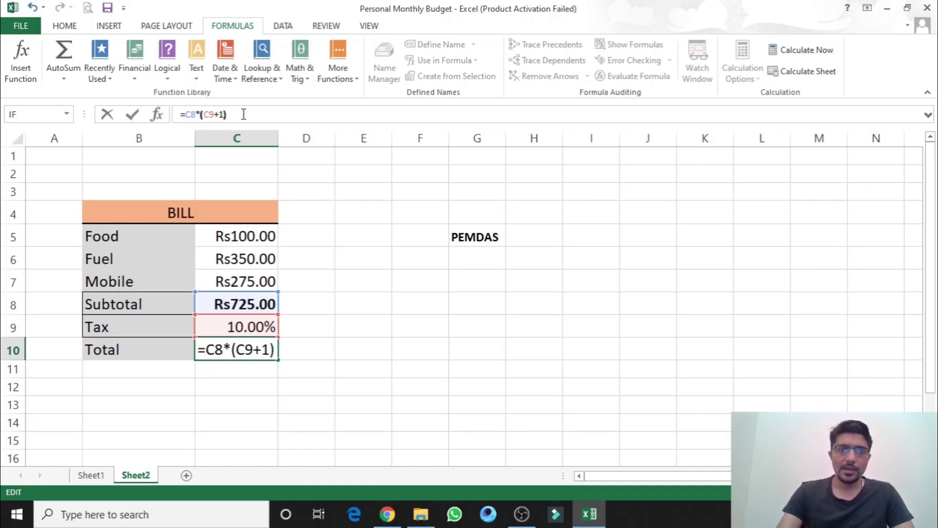
key(Return)
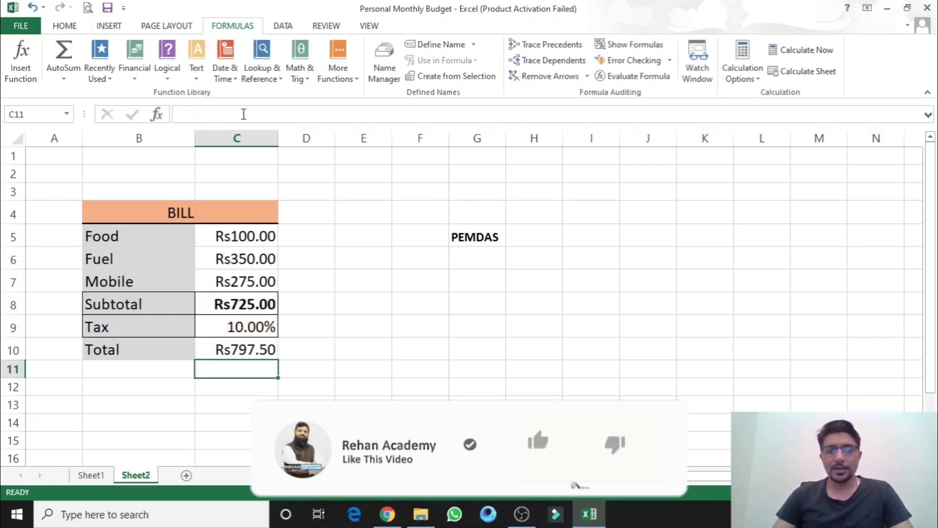
click(251, 357)
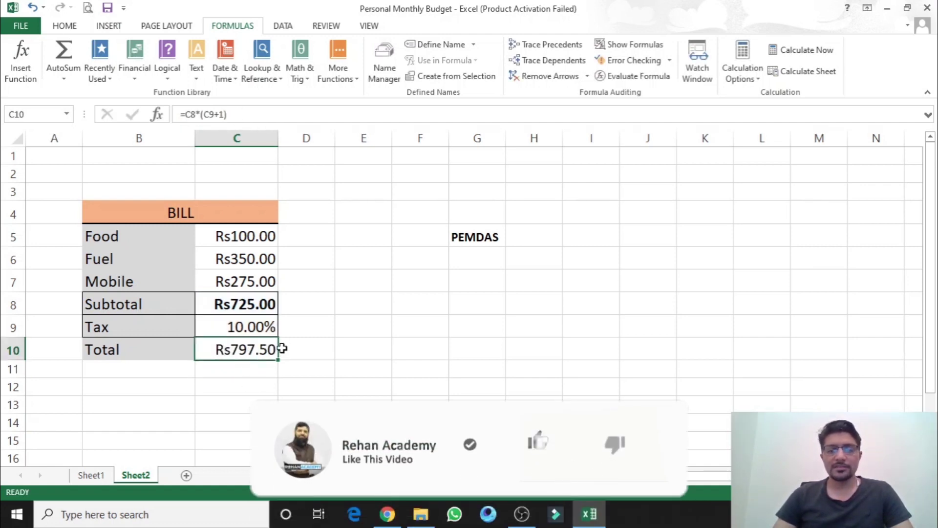